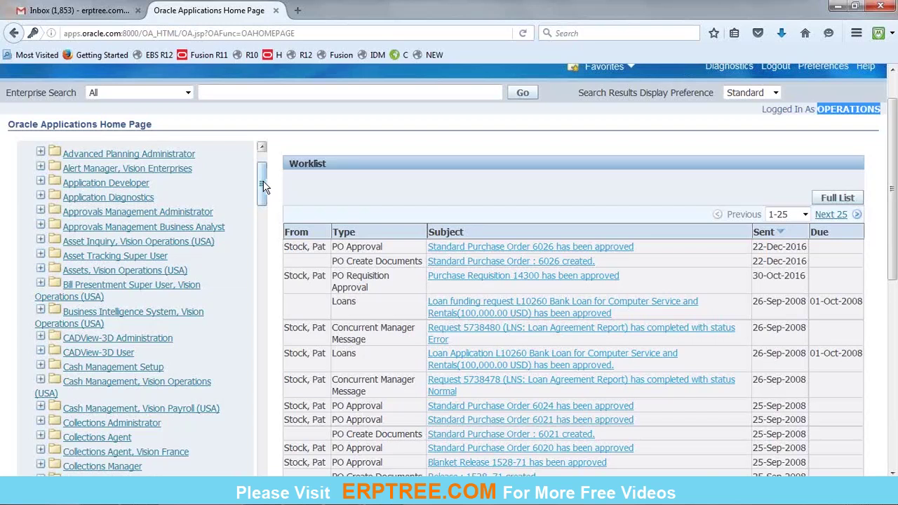
Scroll the Main Menu responsibilities list down on the Oracle Applications Home Page.
left_click_drag(264, 186, 271, 204)
mouse_move(343, 500)
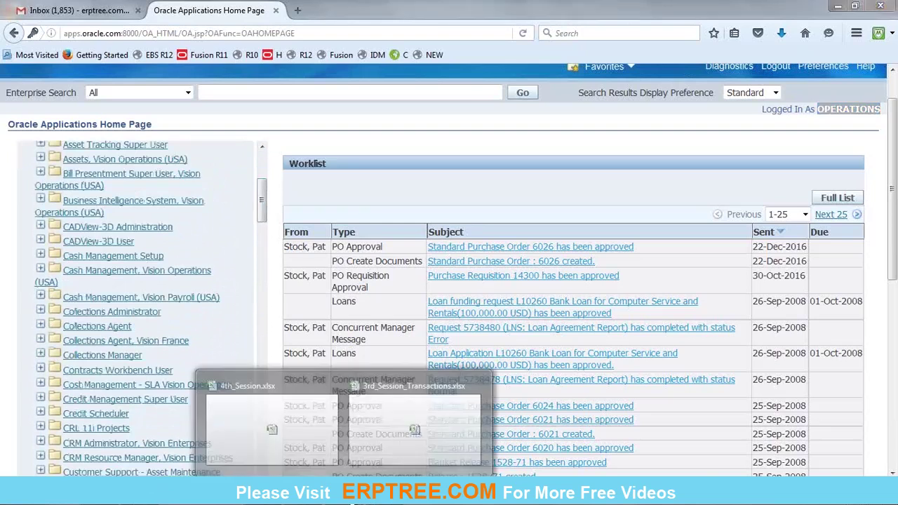
left_click(271, 416)
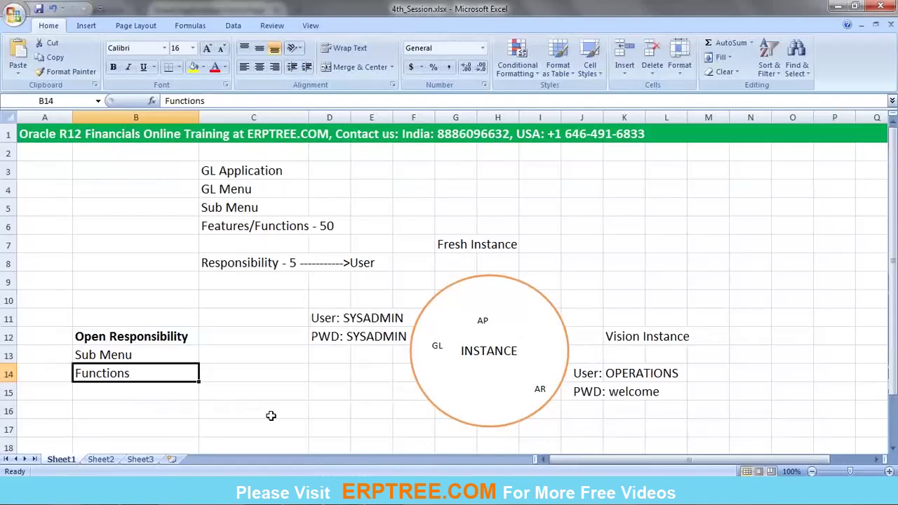
left_click(132, 355)
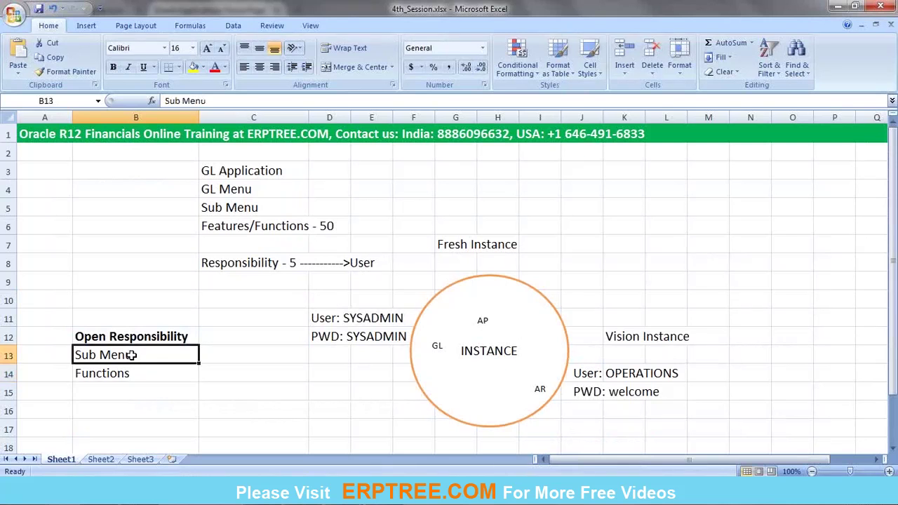
left_click(136, 374)
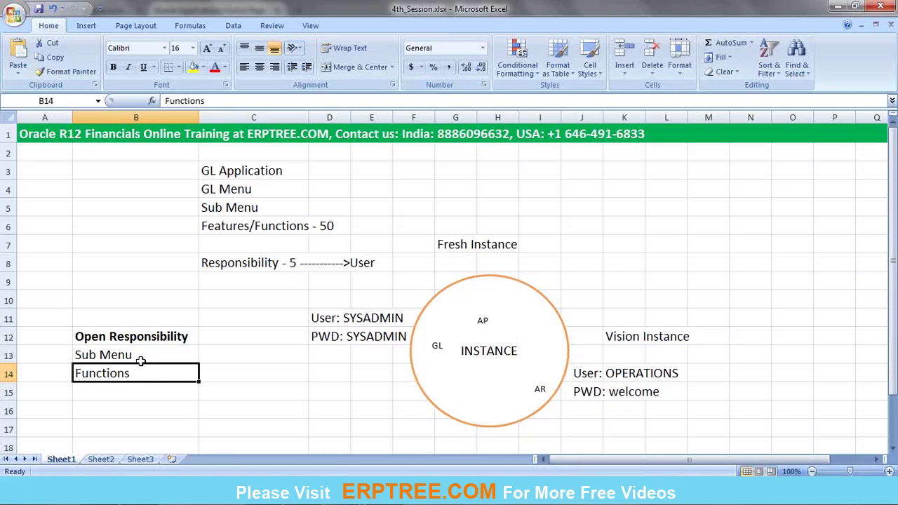
left_click(244, 189)
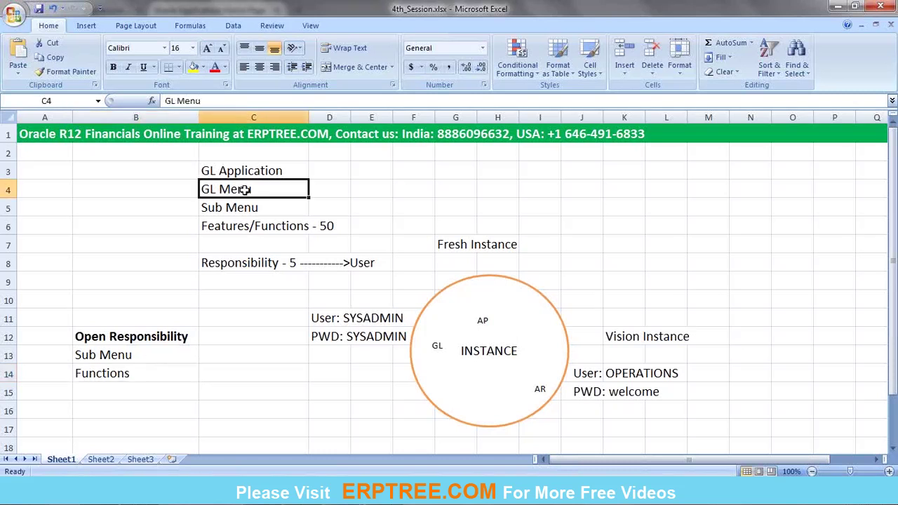
left_click(245, 180)
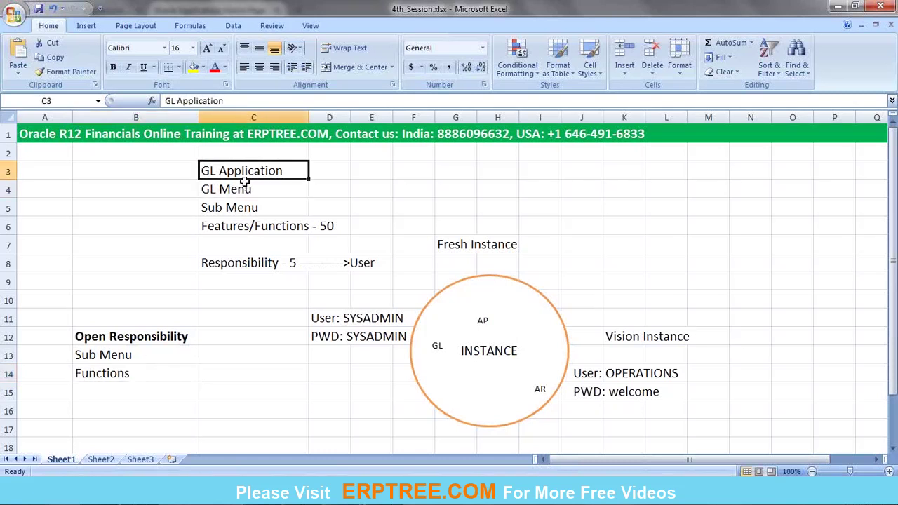
left_click(130, 338)
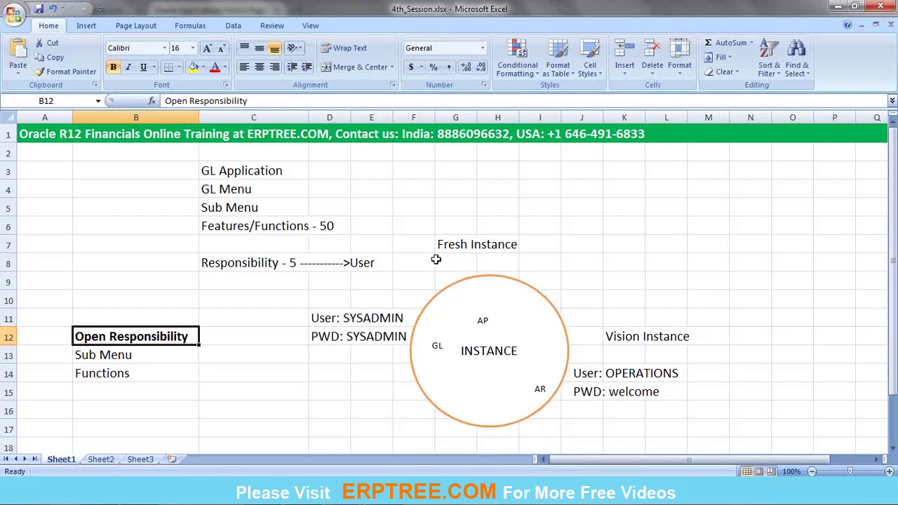
key("alt+Tab")
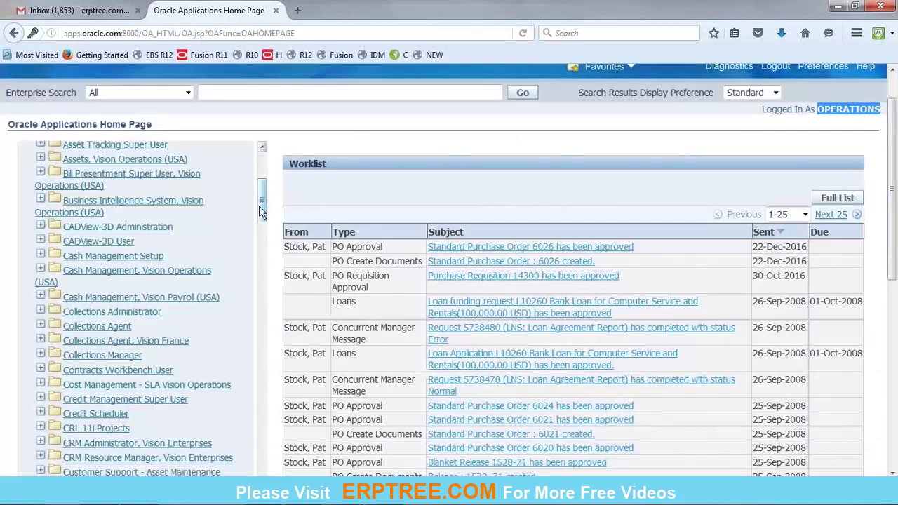
Scroll the Main Menu down and select the General Ledger, Vision Operations (USA) responsibility.
scroll(260, 173, "up", 5)
left_click_drag(259, 174, 265, 236)
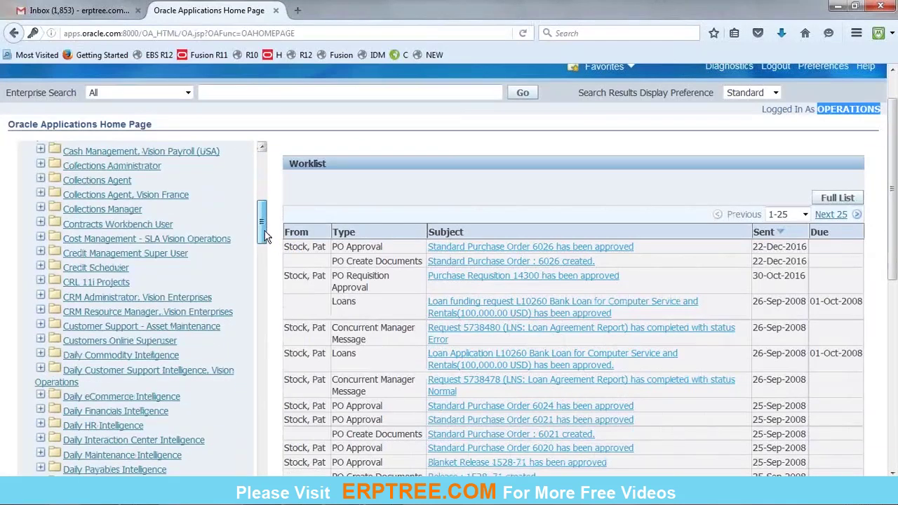
left_click_drag(265, 236, 265, 237)
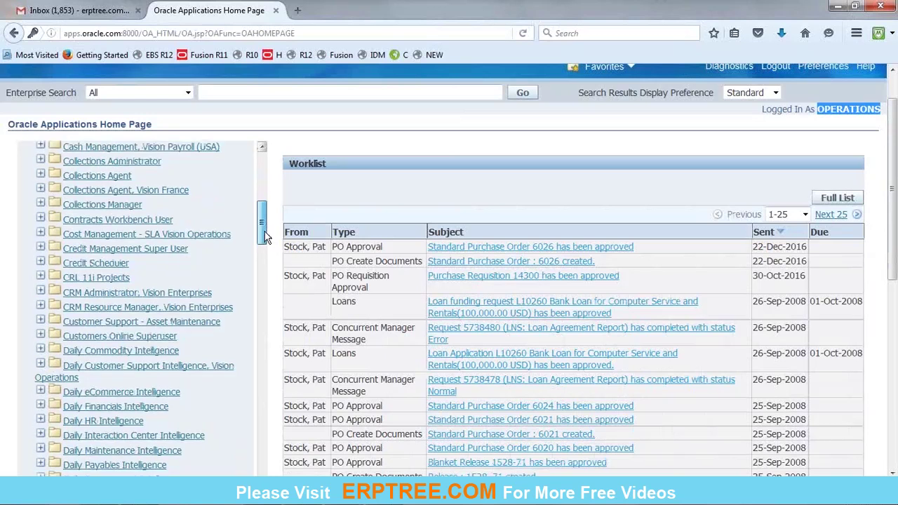
left_click_drag(265, 238, 261, 312)
left_click(68, 246)
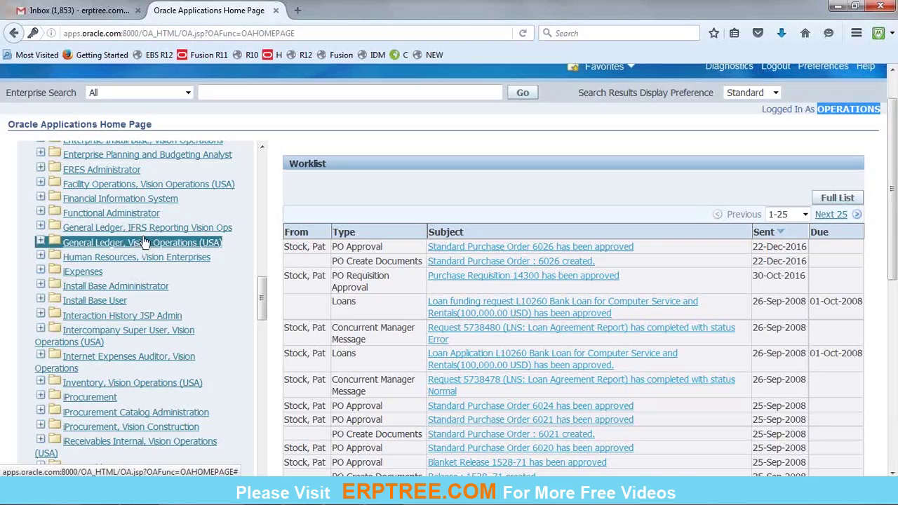
left_click(207, 245)
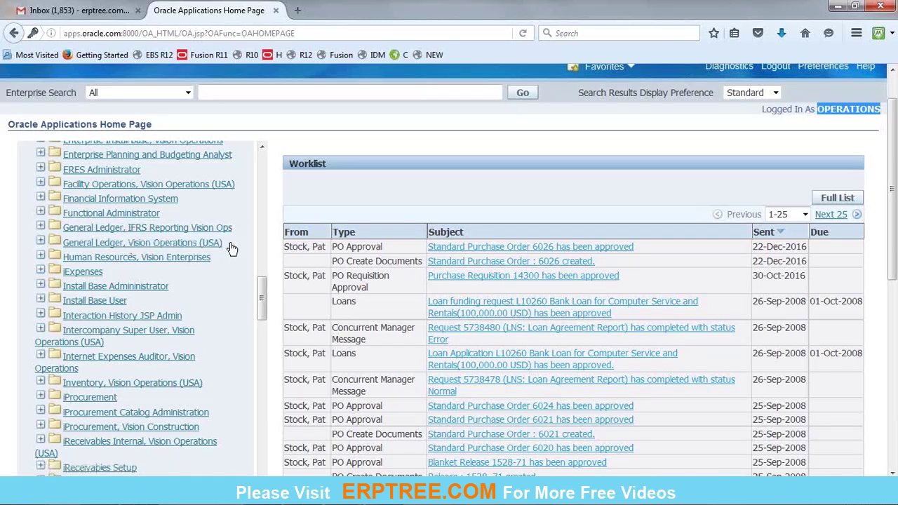
left_click(223, 245)
left_click(73, 243)
left_click(307, 431)
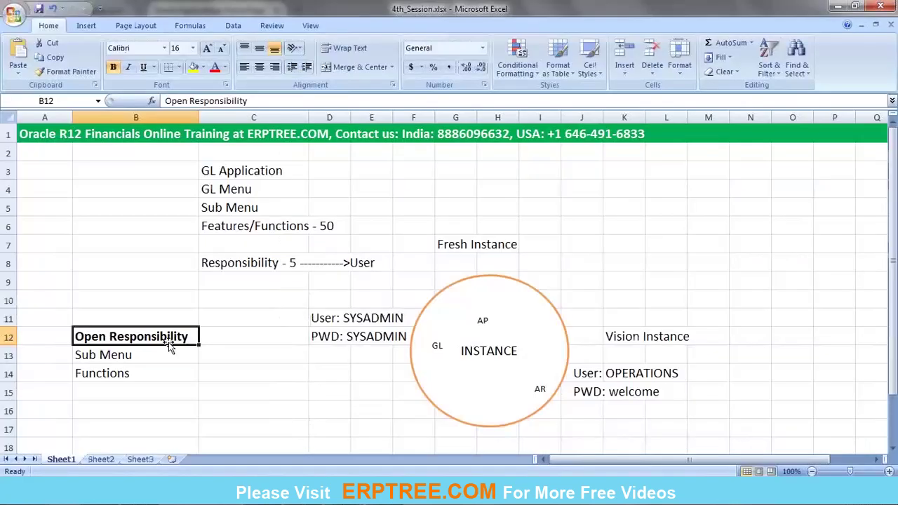
left_click(135, 354)
left_click(134, 372)
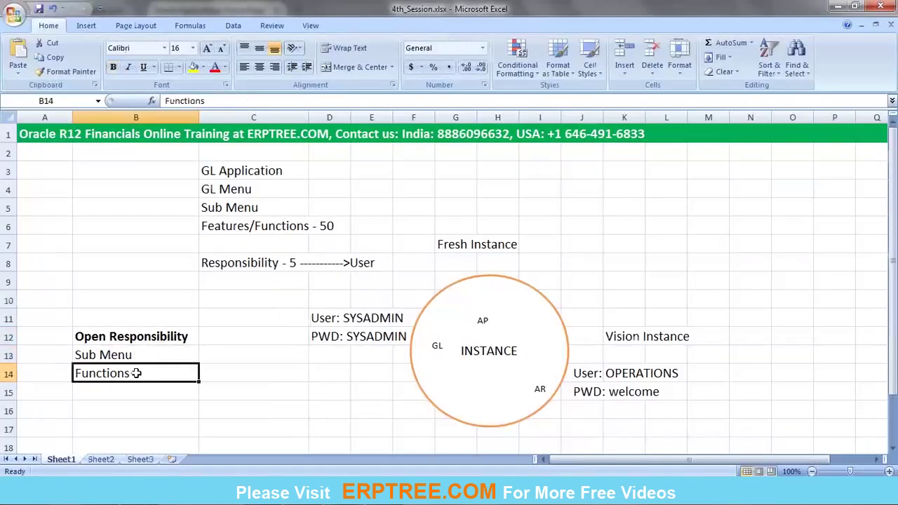
key("alt+Tab")
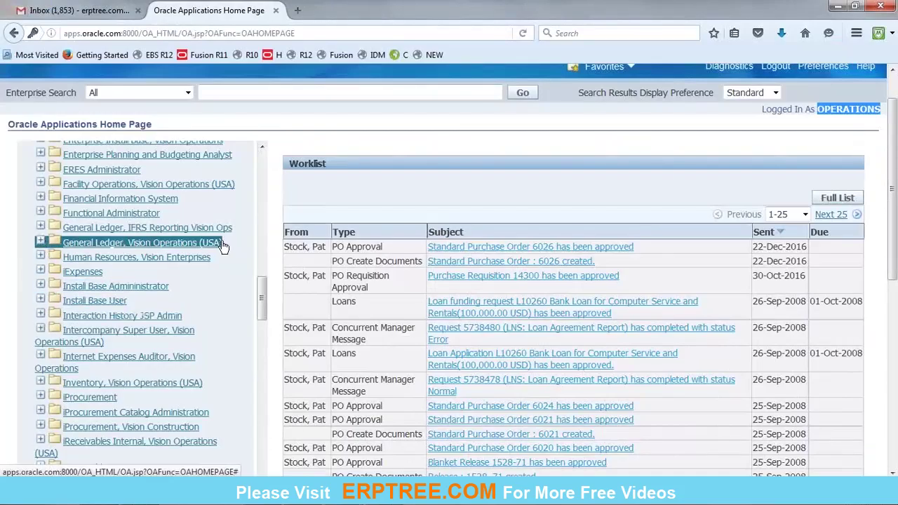
Expand General Ledger, Vision Operations (USA), then its Journals folder in the Main Menu tree.
left_click(41, 244)
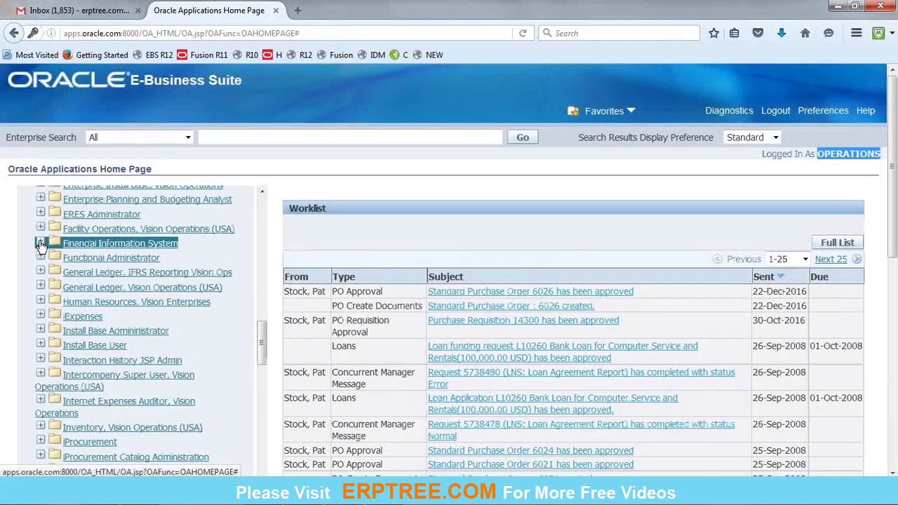
mouse_move(261, 331)
left_mouse_down()
mouse_move(261, 309)
mouse_move(270, 344)
left_mouse_up()
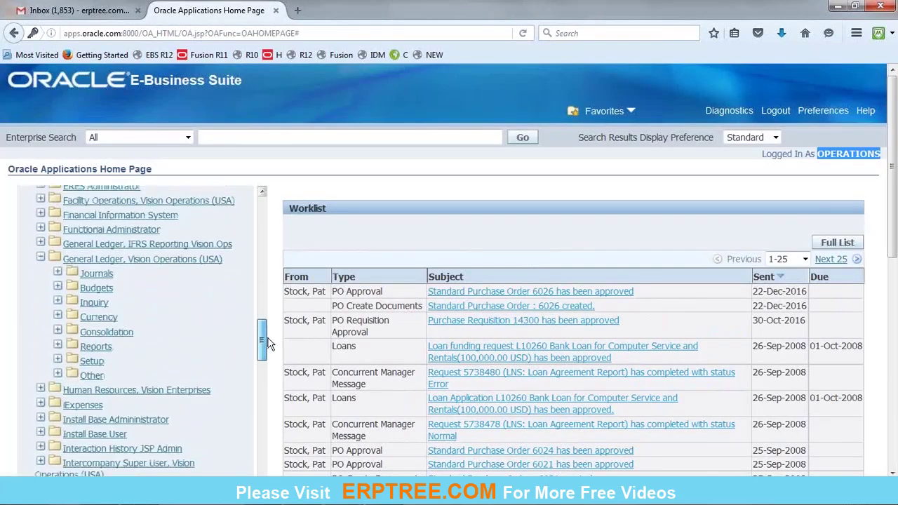
scroll(261, 341, "down", 1)
left_click(40, 225)
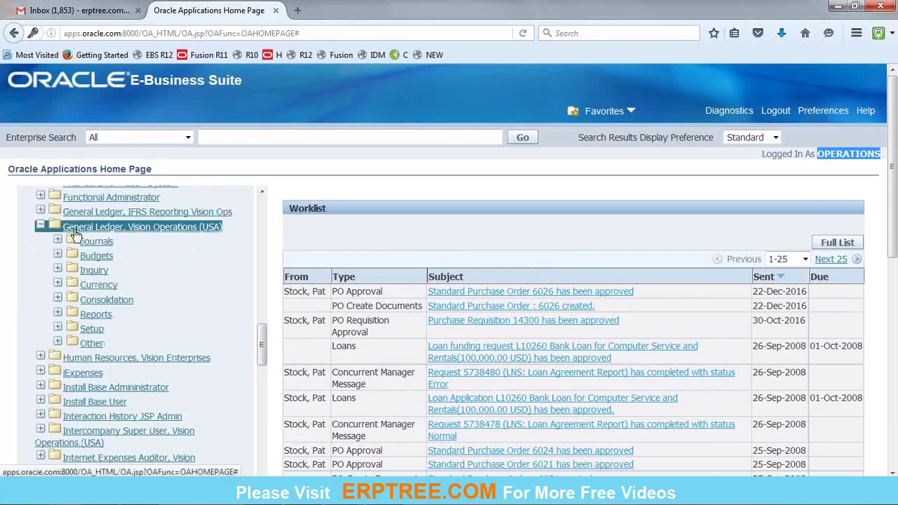
left_click(72, 243)
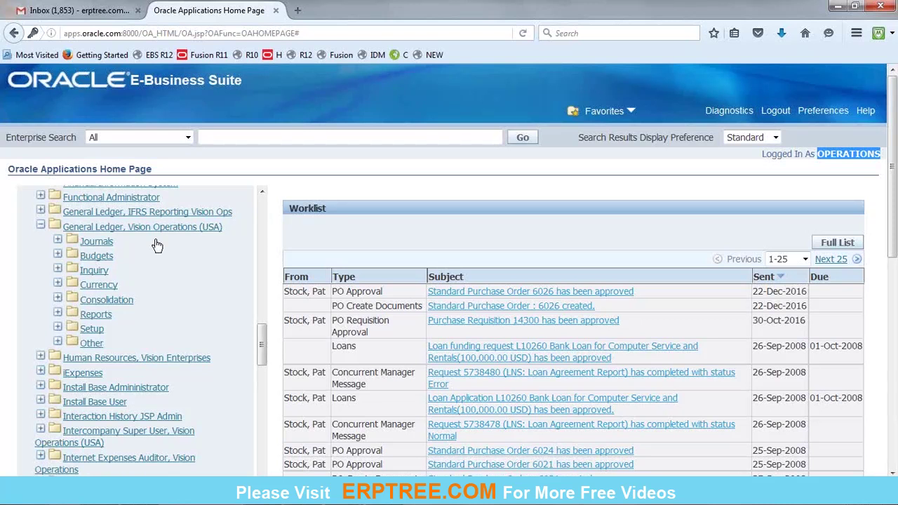
left_click(115, 232)
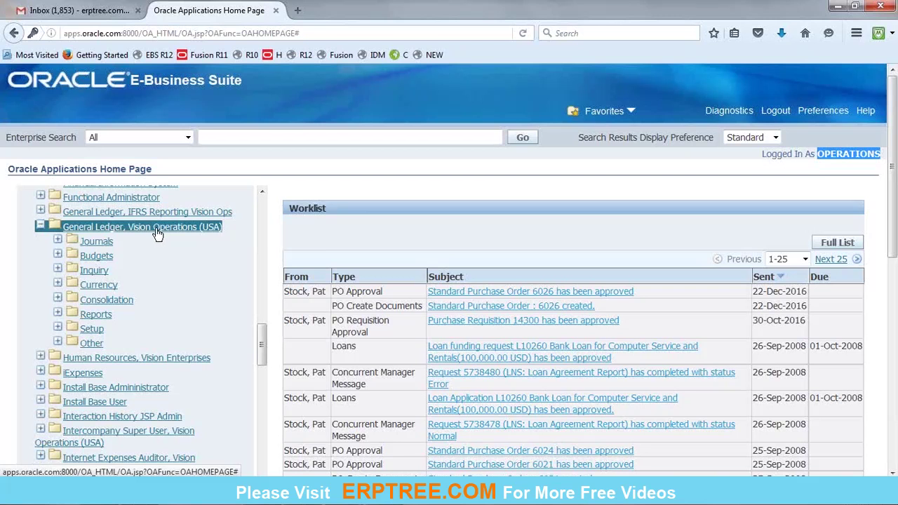
left_click(114, 244)
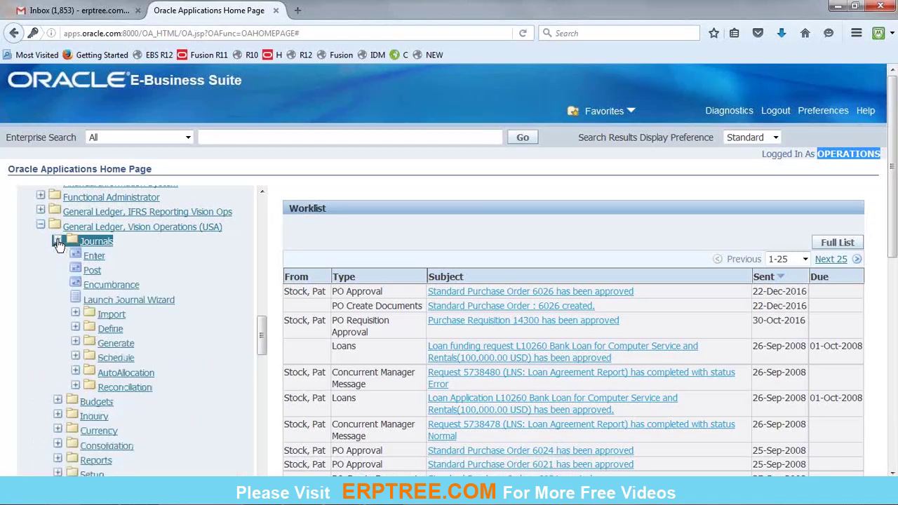
Highlight the Journals functions from Enter downward, then collapse the Journals folder.
left_click(193, 262)
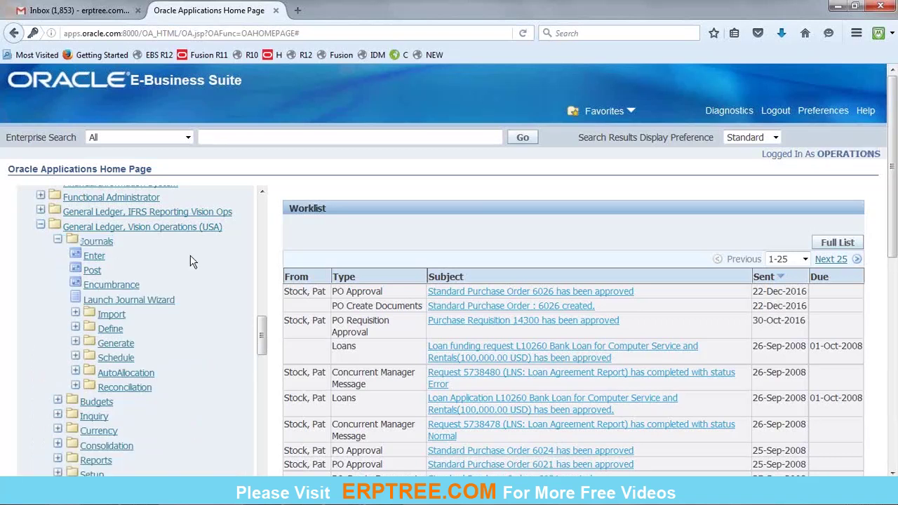
left_click(107, 245)
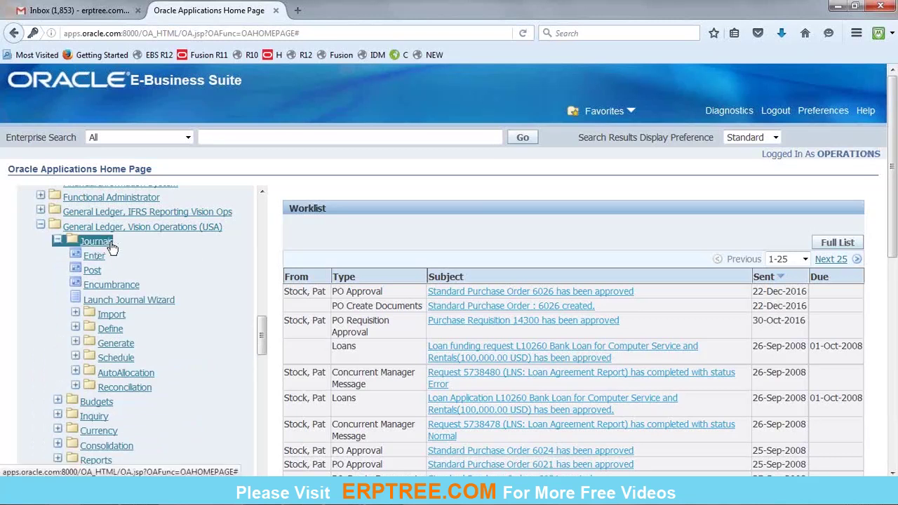
left_click(96, 257)
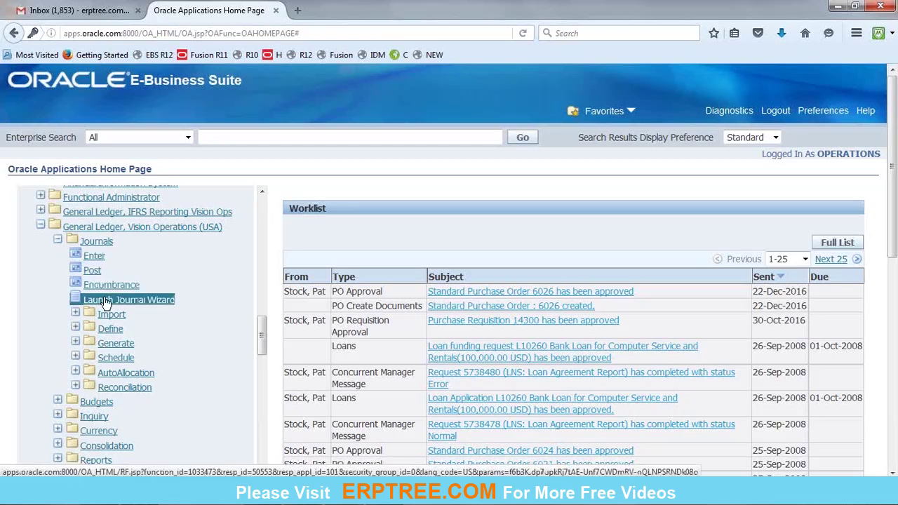
left_click(89, 257)
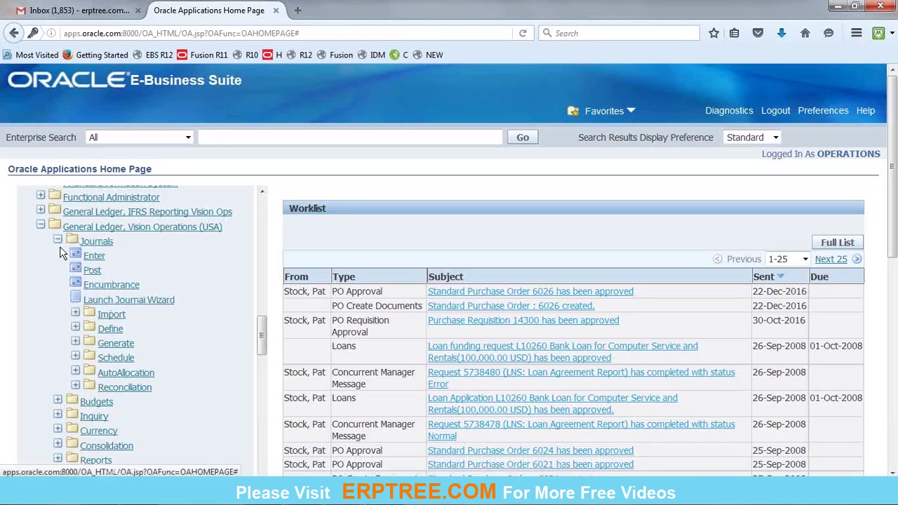
left_click(69, 254)
left_click_drag(69, 256, 177, 301)
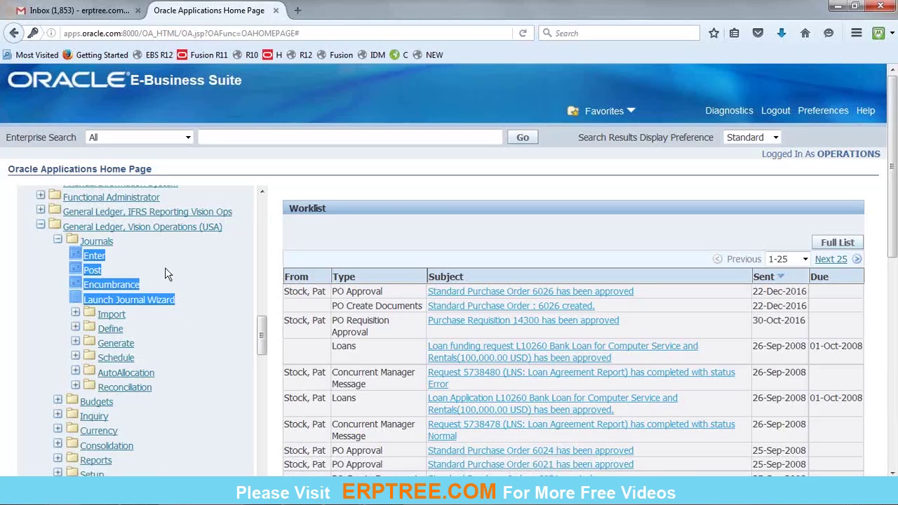
left_click_drag(165, 268, 60, 242)
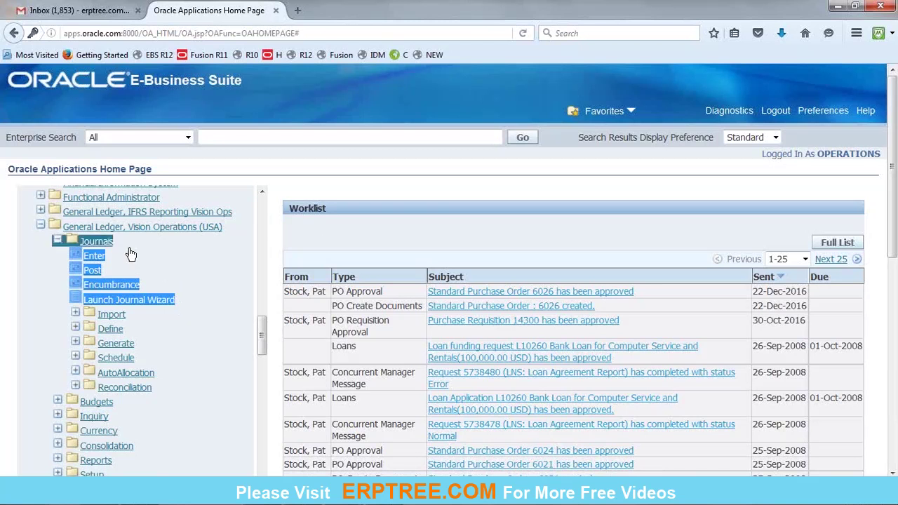
left_click(58, 241)
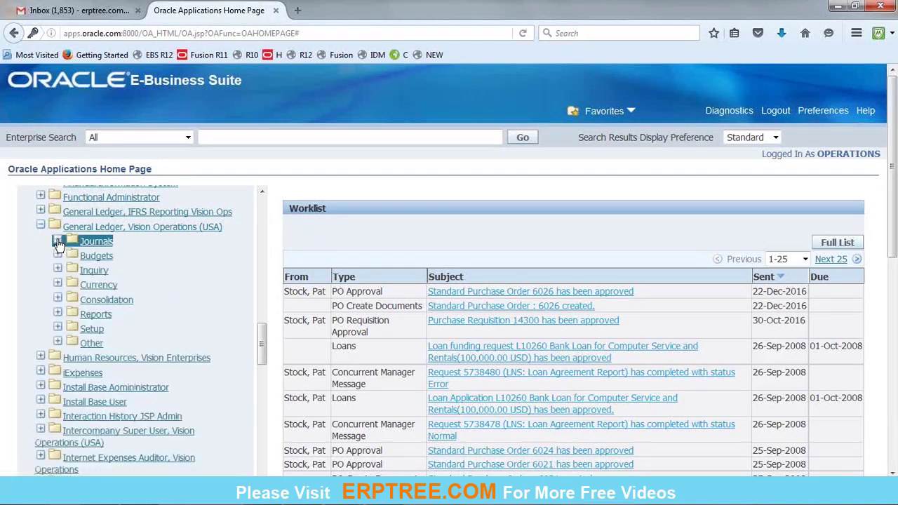
left_click(147, 255)
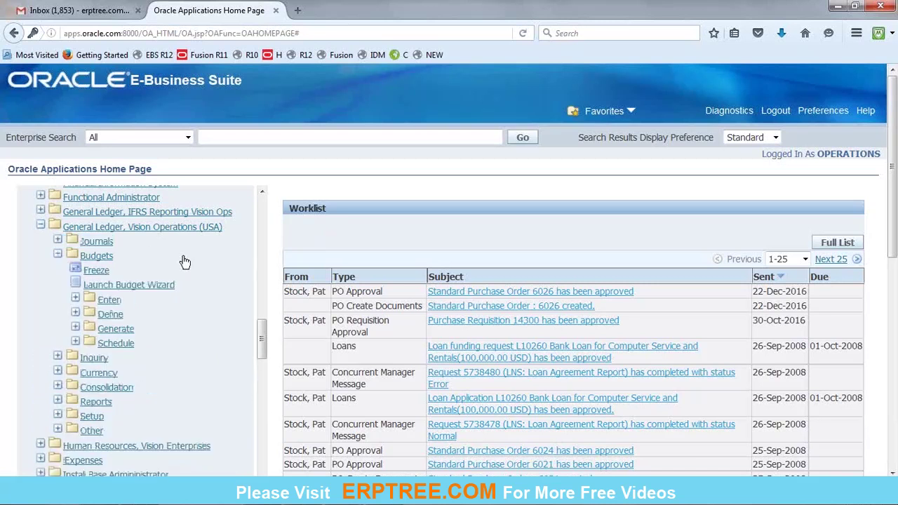
left_click(58, 256)
left_click(59, 240)
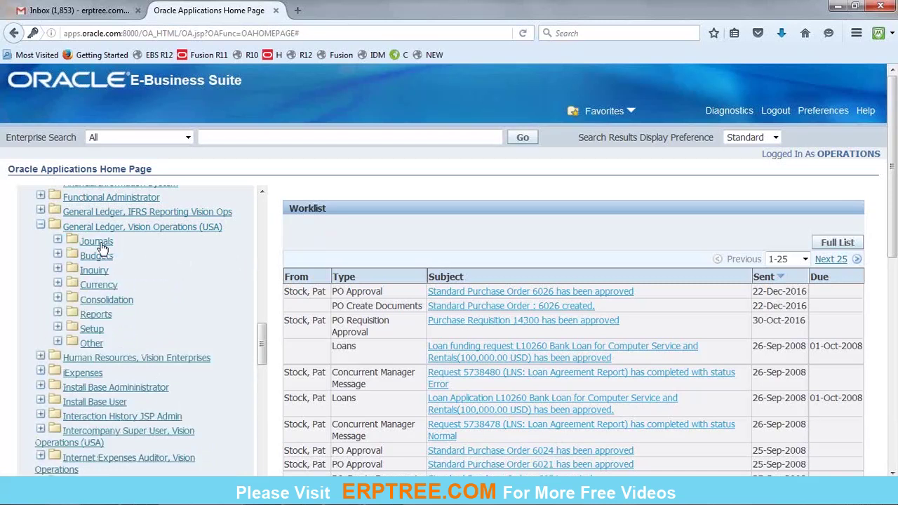
left_click(59, 241)
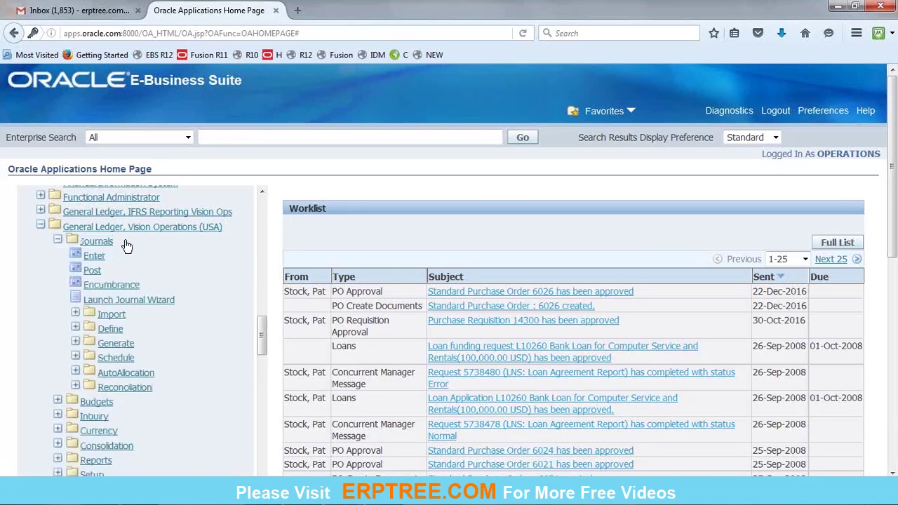
left_click(112, 298)
left_click(75, 315)
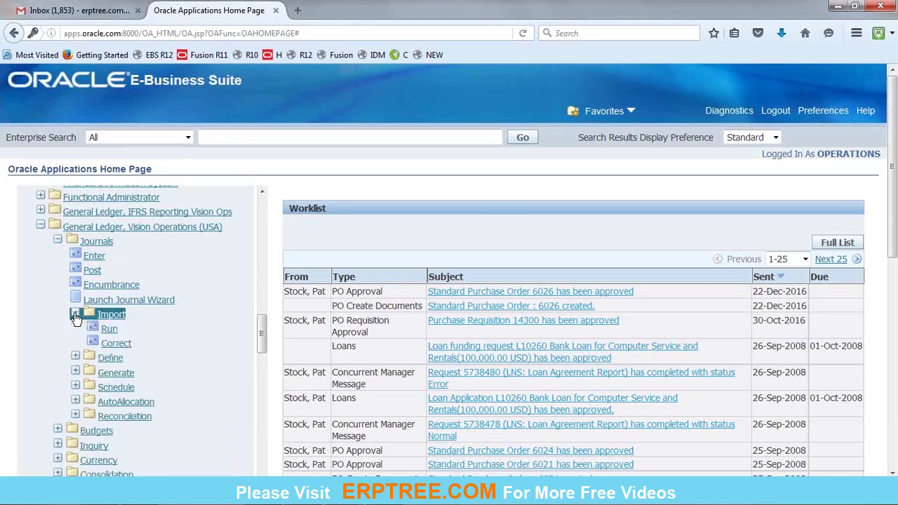
left_click(75, 315)
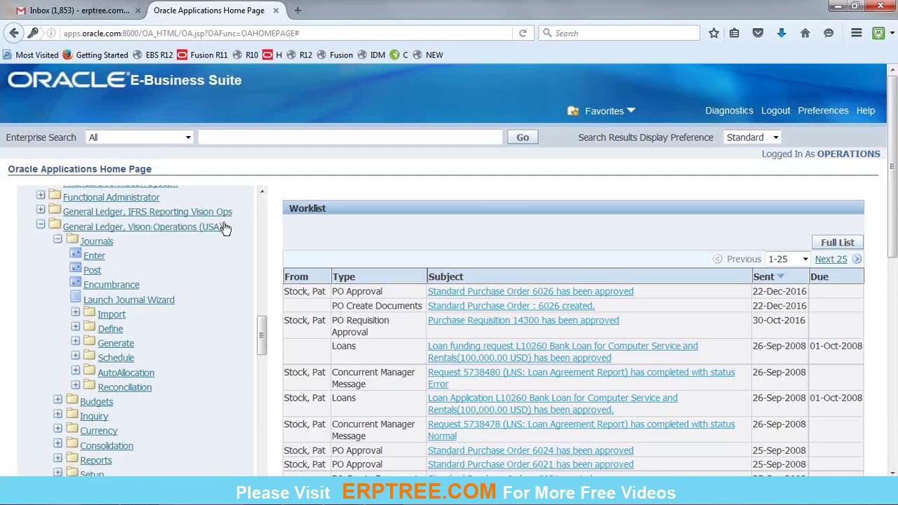
left_click(140, 228)
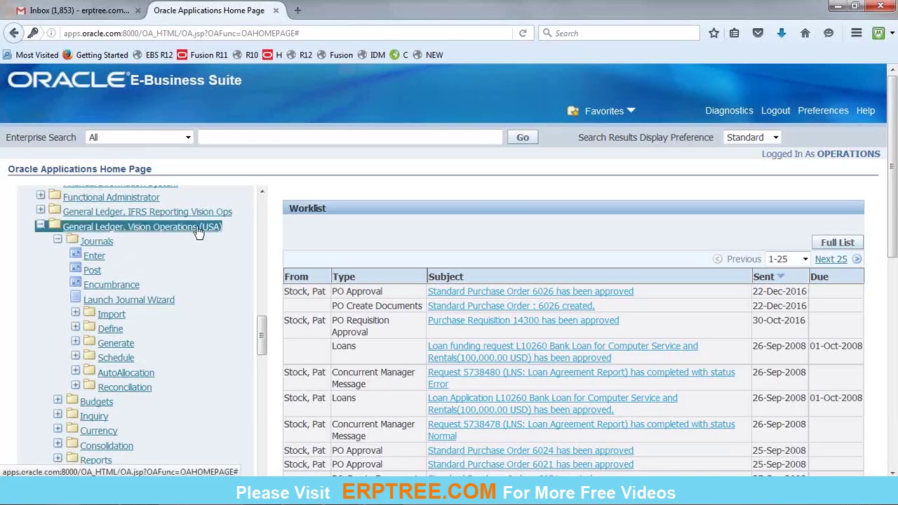
left_click(84, 242)
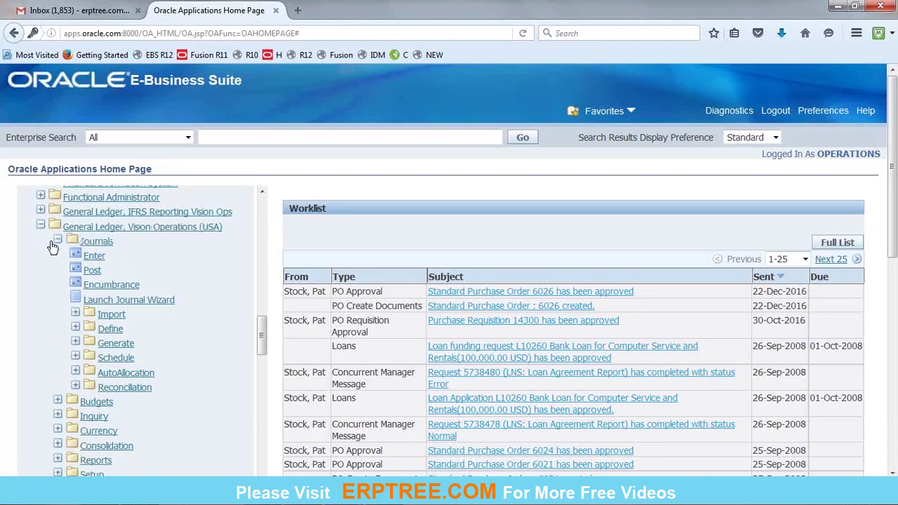
left_click(57, 242)
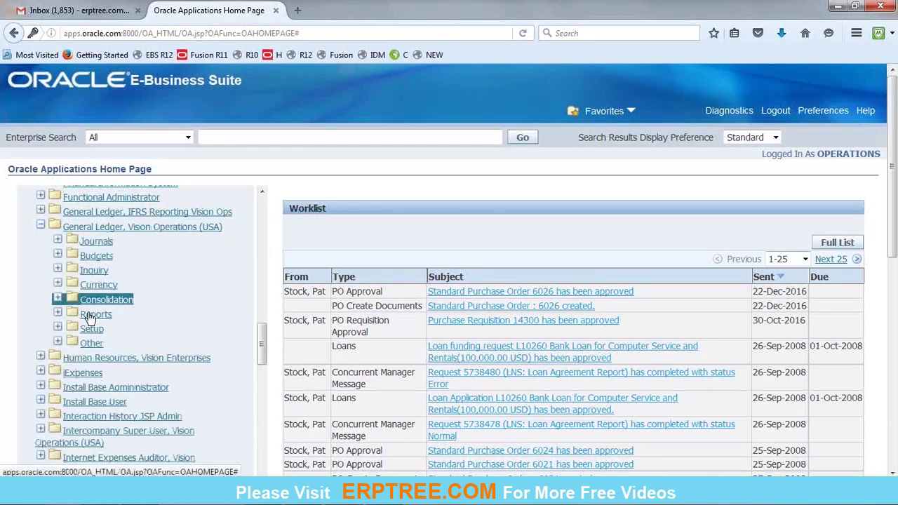
Expand Setup, drill into Financials > Flexfields > Key, then collapse Financials again.
left_click(57, 329)
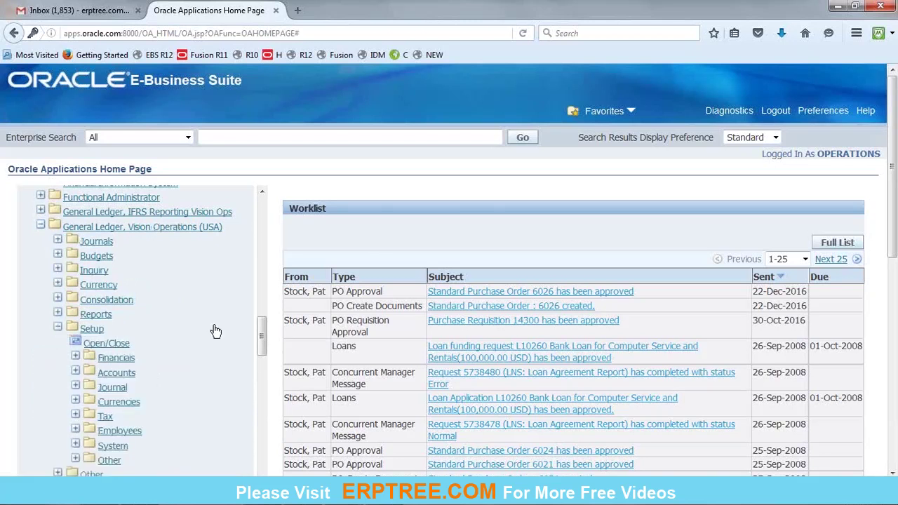
left_click_drag(261, 327, 261, 349)
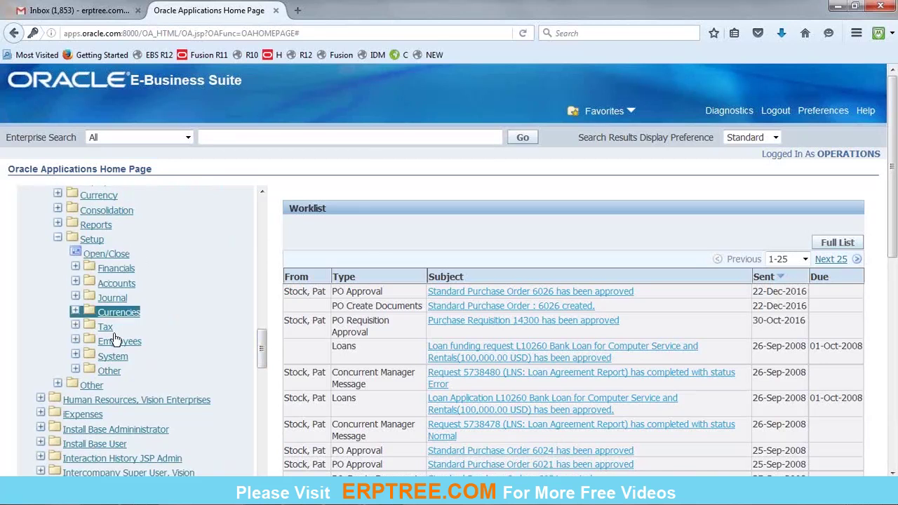
left_click(75, 269)
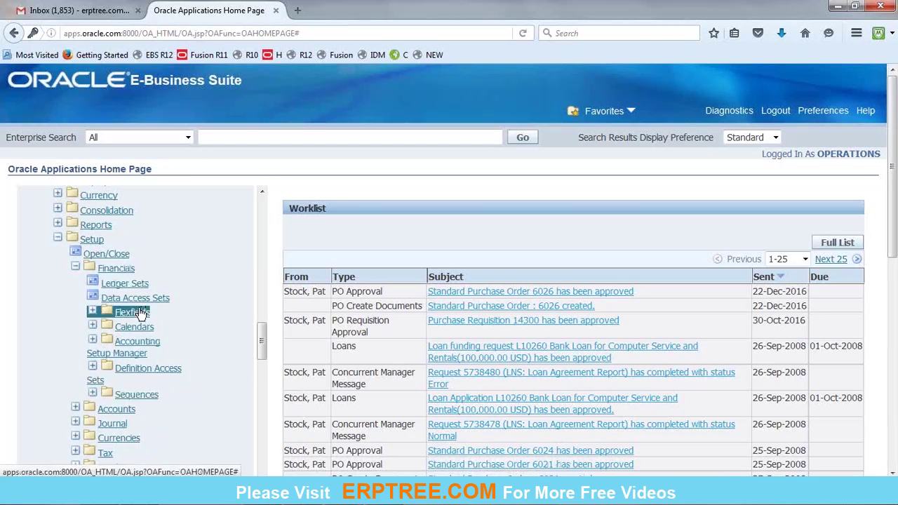
left_click(92, 312)
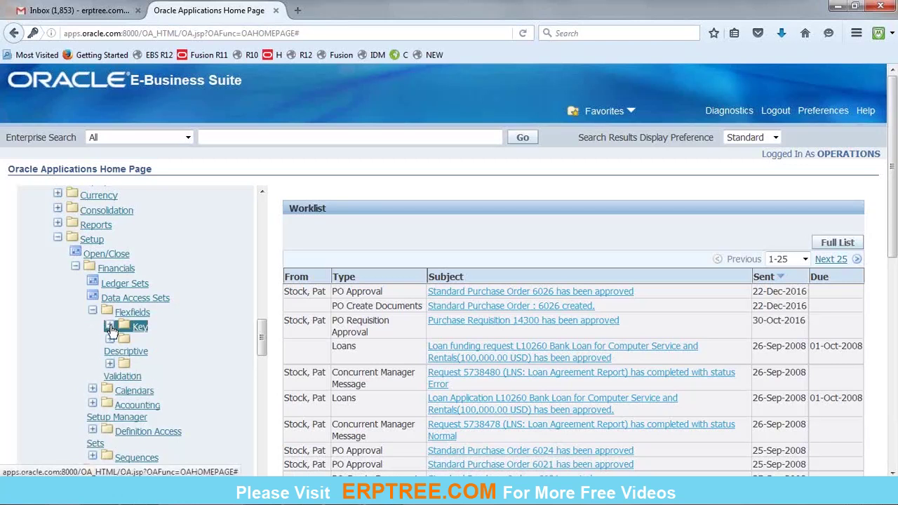
left_click(110, 327)
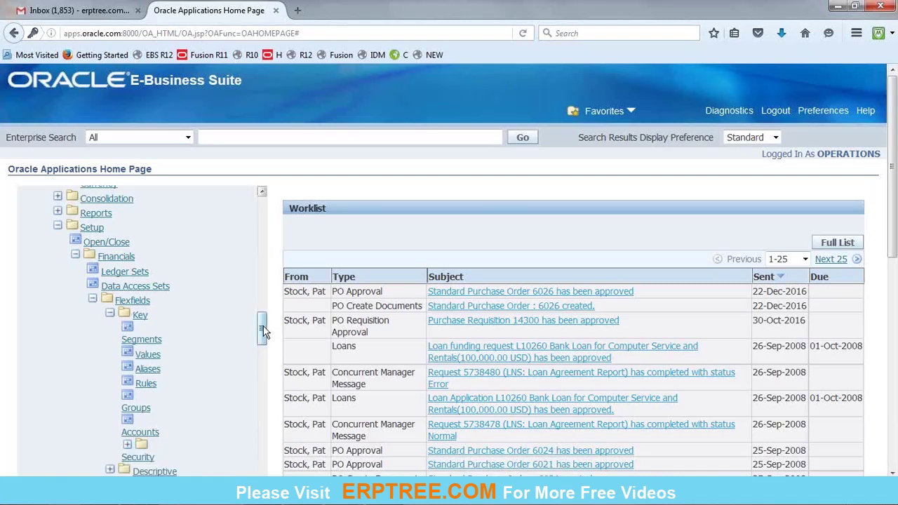
left_click_drag(263, 330, 264, 321)
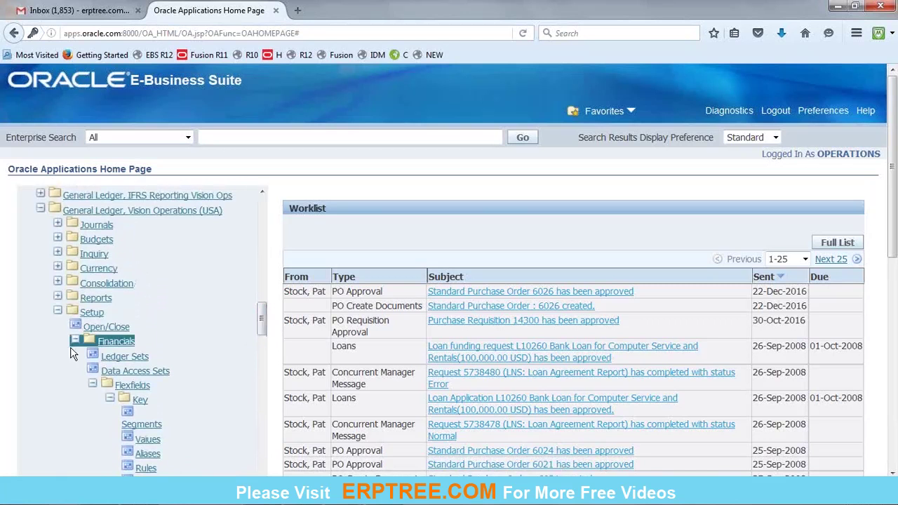
left_click(75, 341)
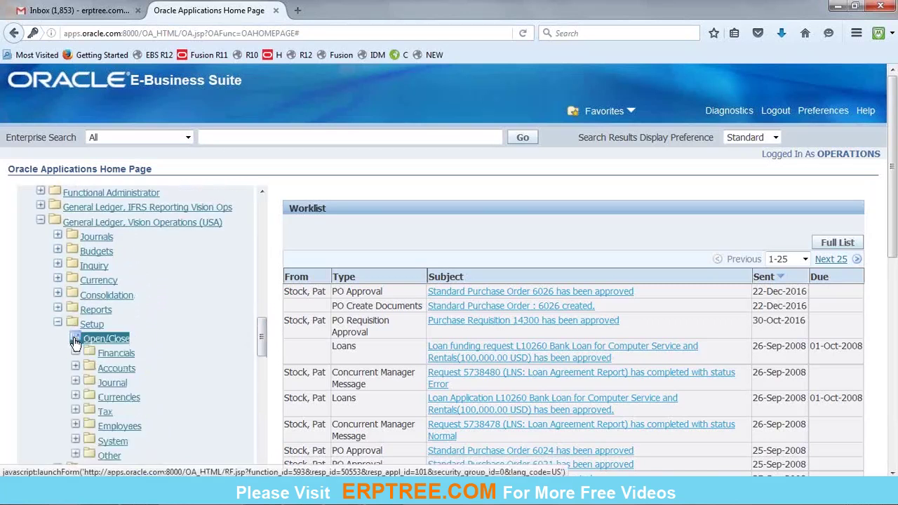
Collapse Setup and re-expand Journals to list Enter, Post, Encumbrance and Launch Journal Wizard.
left_click(58, 324)
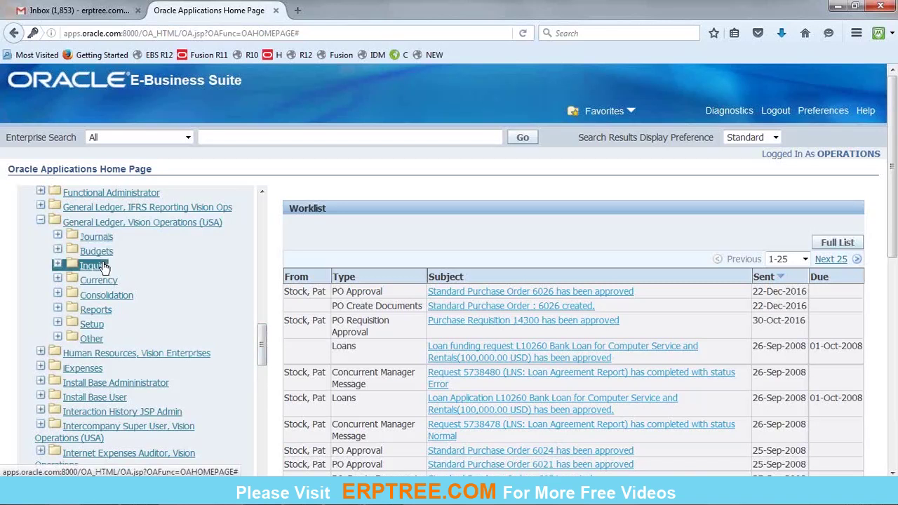
left_click(58, 238)
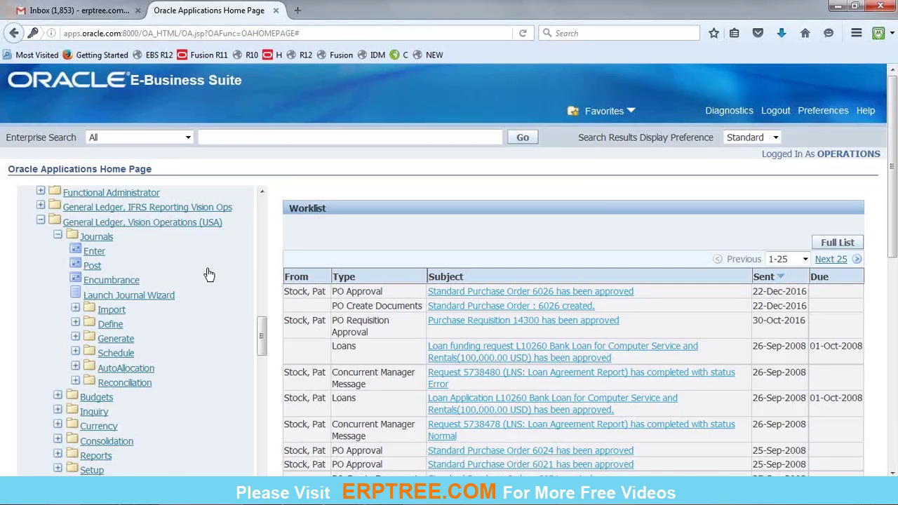
left_click(76, 226)
left_click(95, 279)
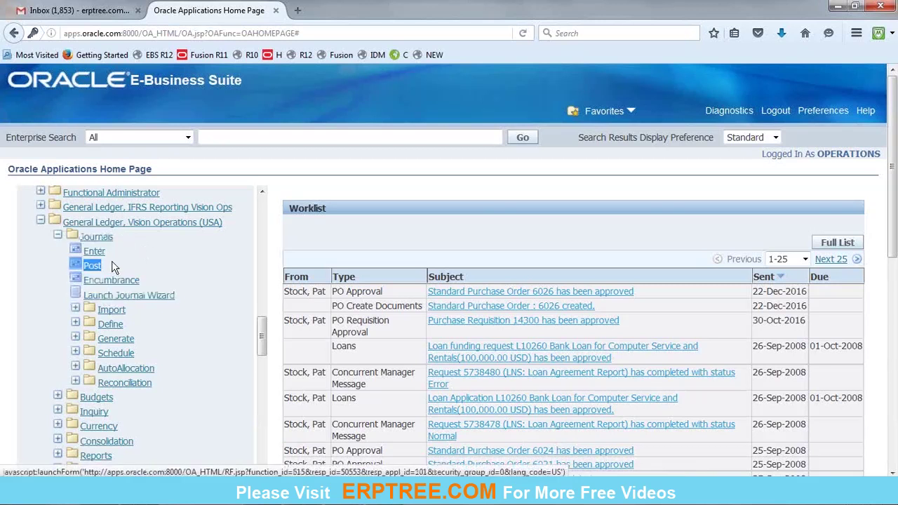
left_click_drag(90, 259, 185, 303)
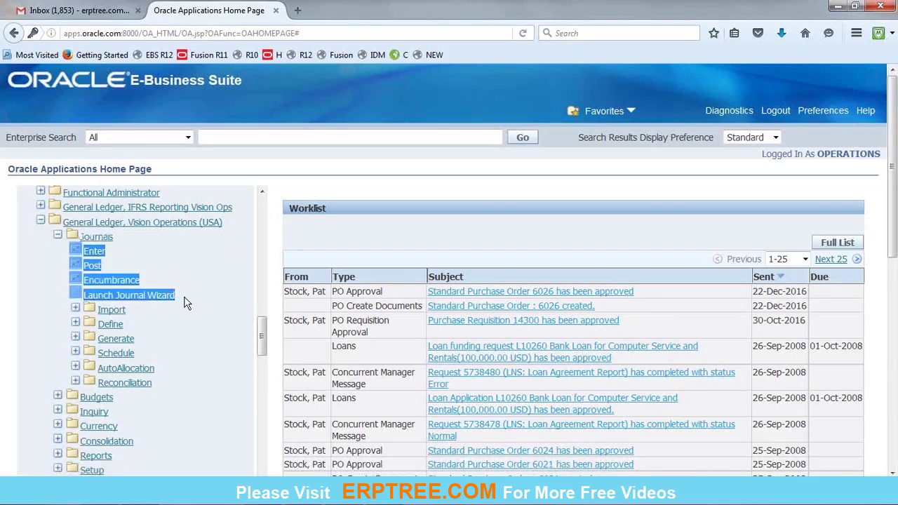
left_click(345, 174)
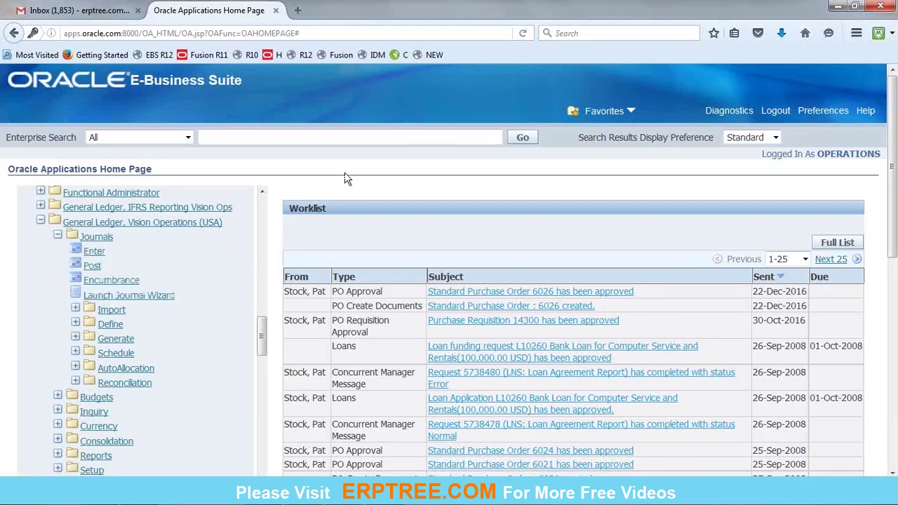
left_click(151, 244)
left_click(77, 279)
left_click(77, 299)
left_click(94, 251)
left_click(73, 309)
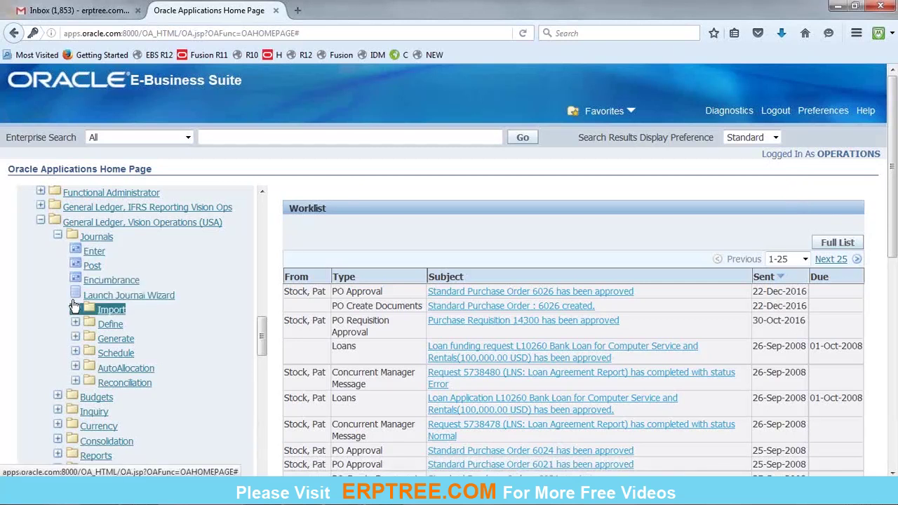
left_click(129, 295)
left_click(73, 309)
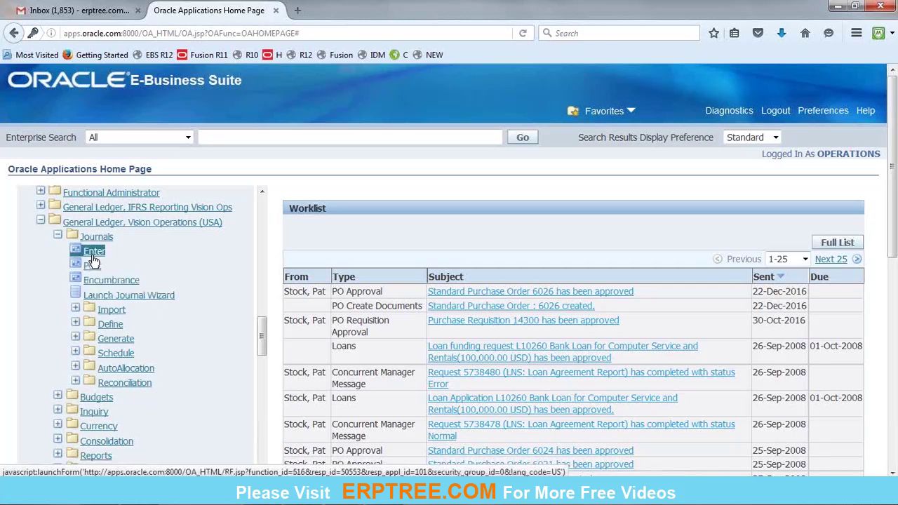
Collapse General Ledger, log out, and log in with a different user name and password.
left_click(40, 223)
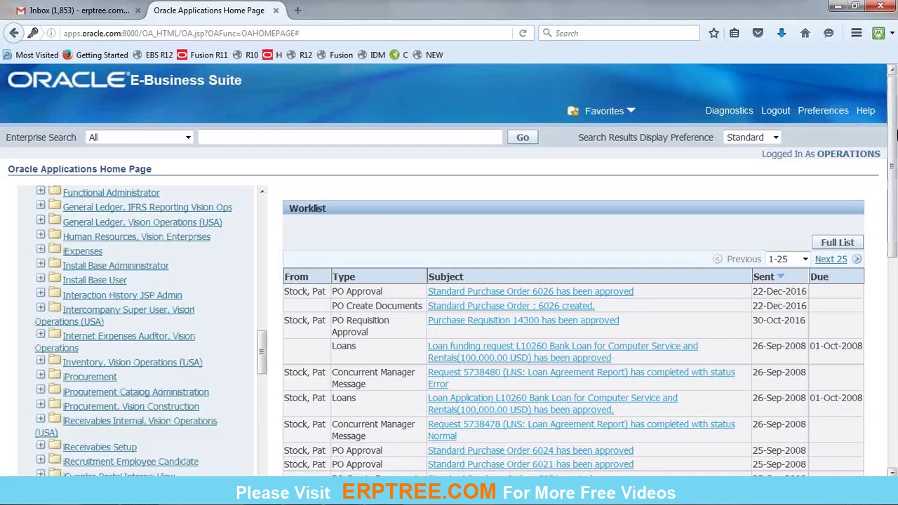
left_click(778, 112)
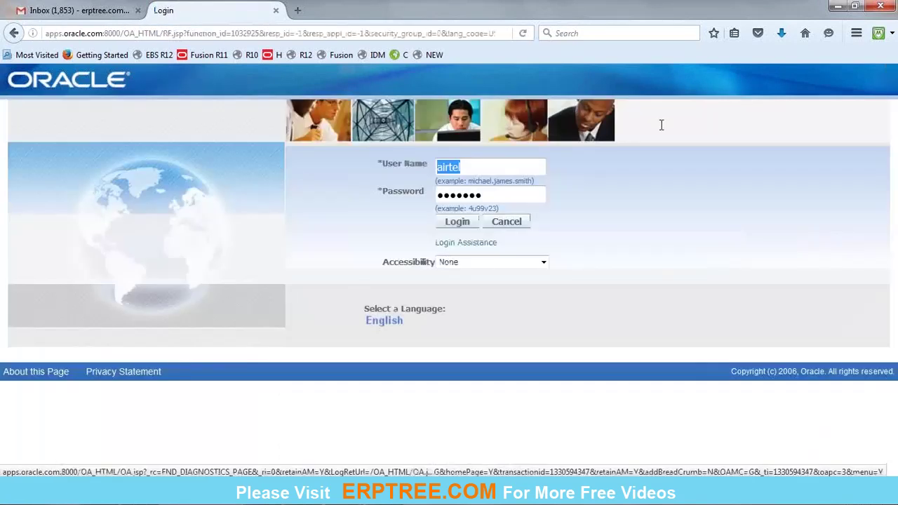
key("BackSpace")
key("Tab")
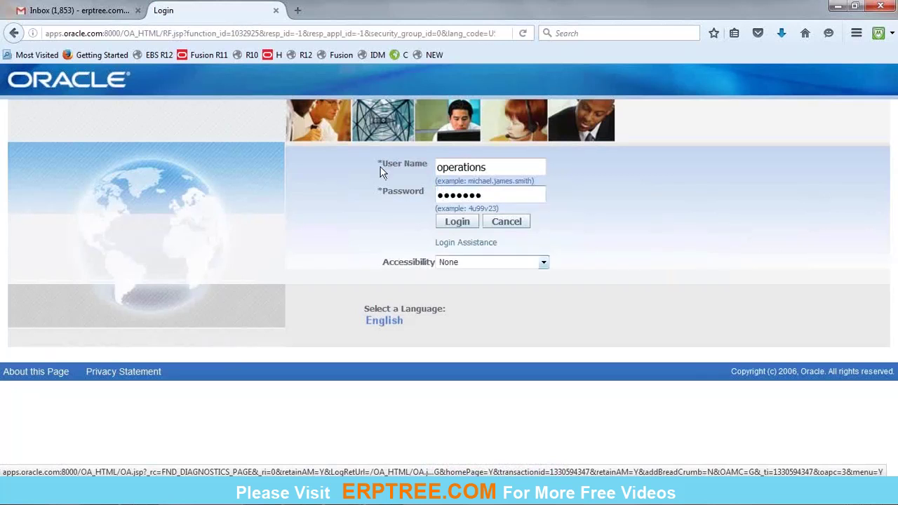
left_click(457, 221)
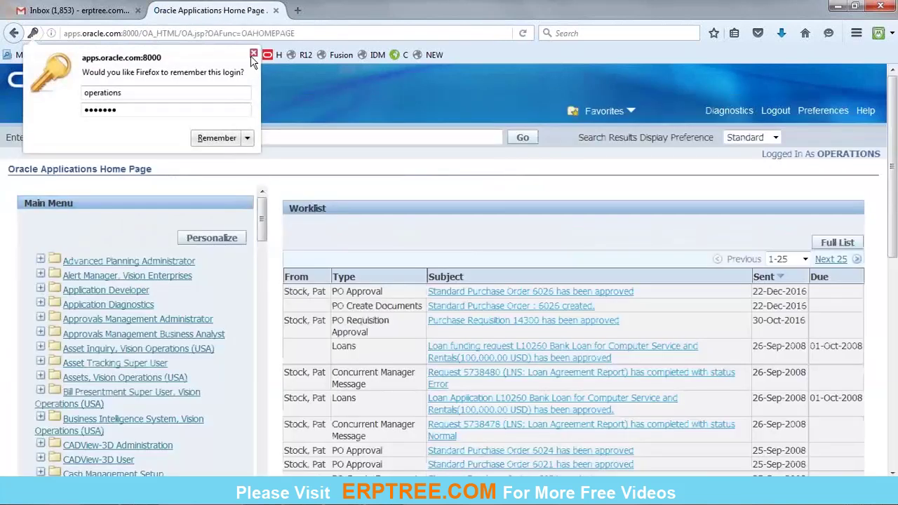
Dismiss Firefox's save-login prompt and scroll the Main Menu to the General Ledger responsibilities.
left_click(253, 53)
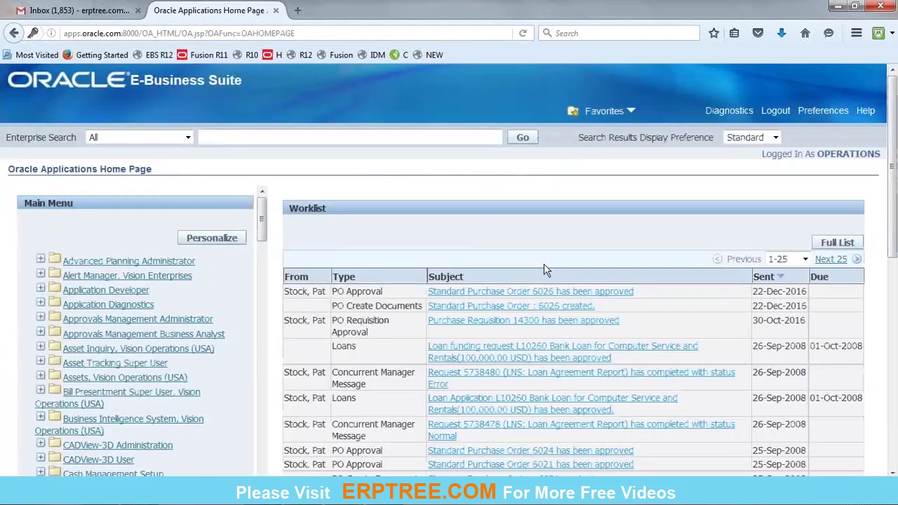
left_click_drag(264, 236, 258, 302)
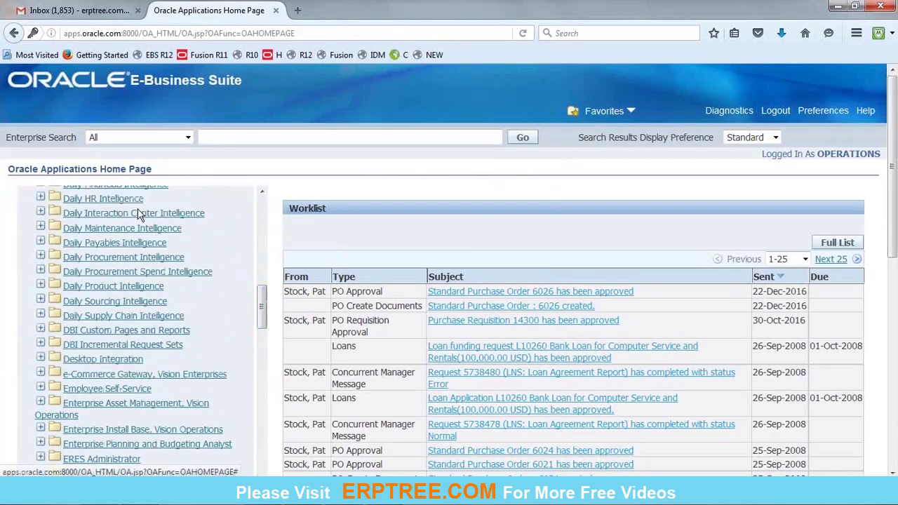
scroll(260, 330, "down", 2)
left_click_drag(260, 342, 266, 263)
left_click_drag(263, 225, 264, 239)
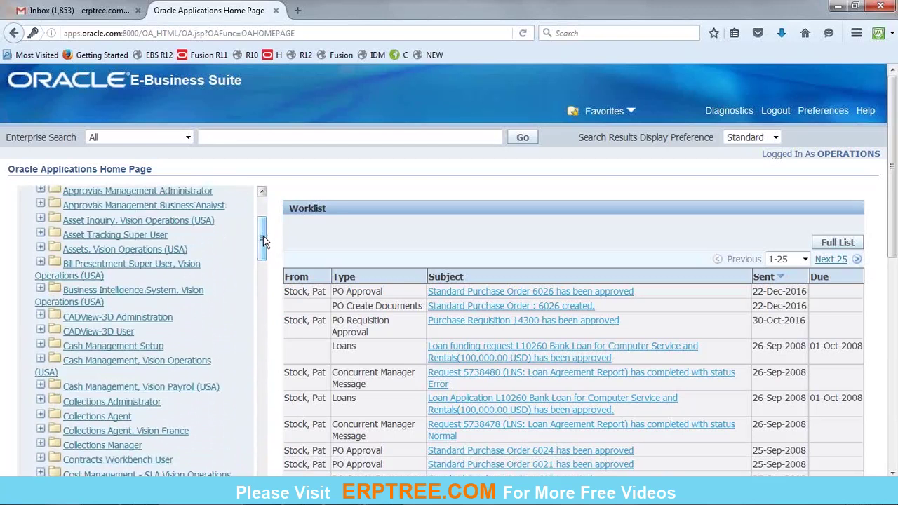
left_click_drag(264, 241, 272, 337)
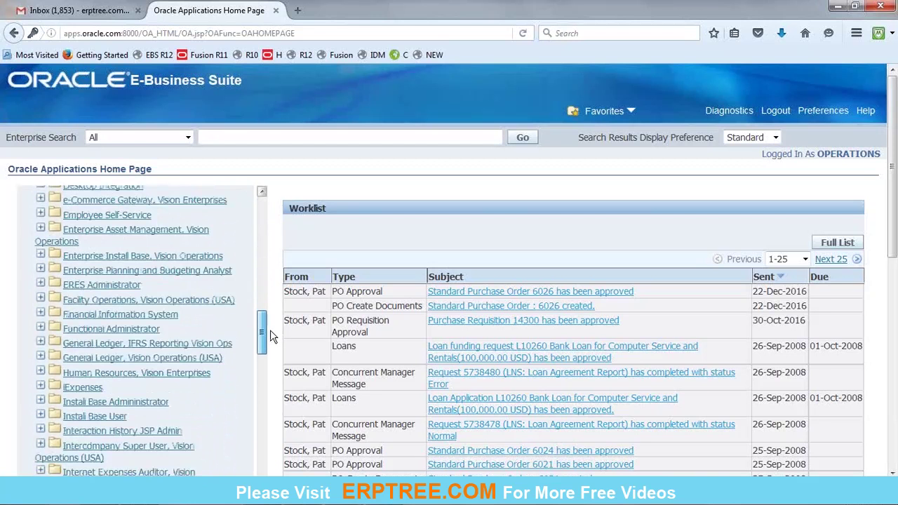
left_click_drag(272, 337, 271, 340)
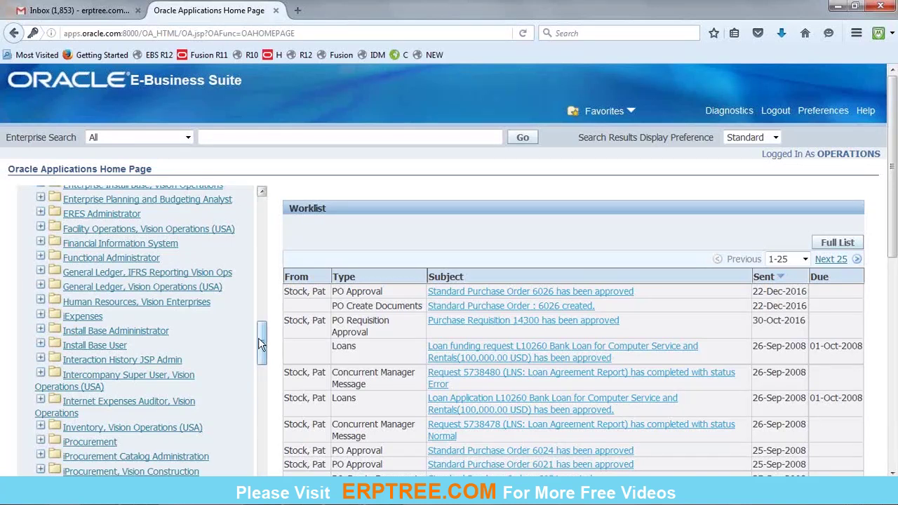
Expand General Ledger, Vision Operations (USA) and its Journals folder.
left_click(98, 287)
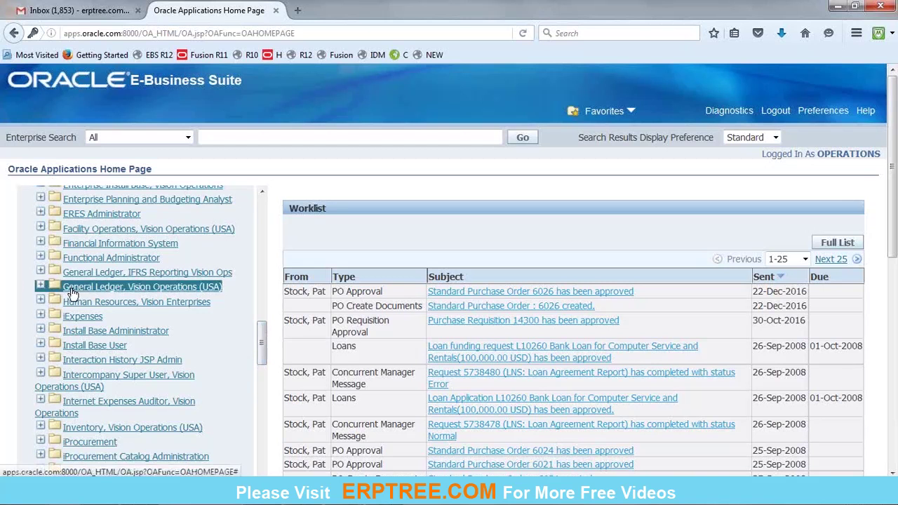
left_click(40, 288)
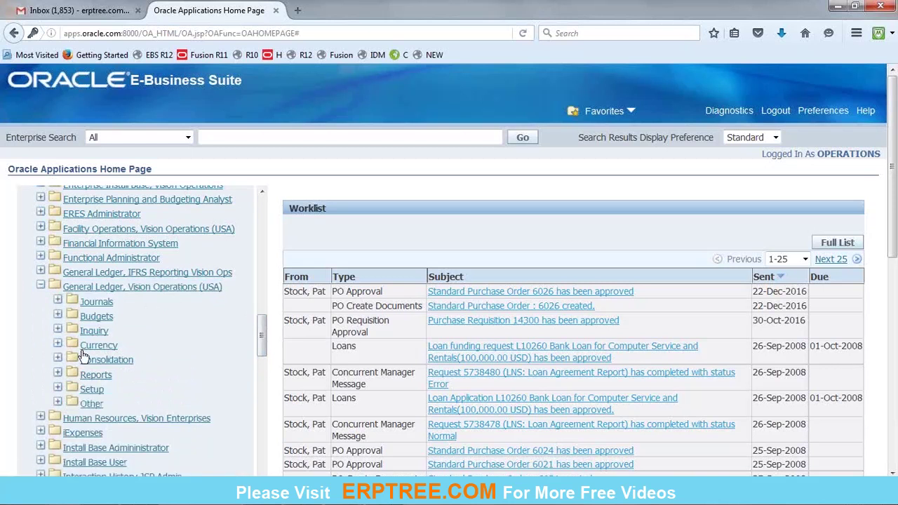
left_click(58, 303)
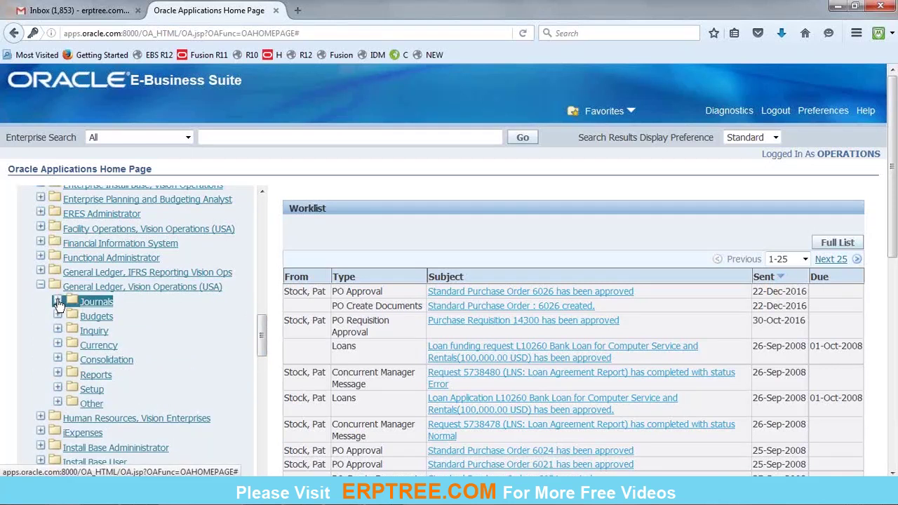
left_click(58, 302)
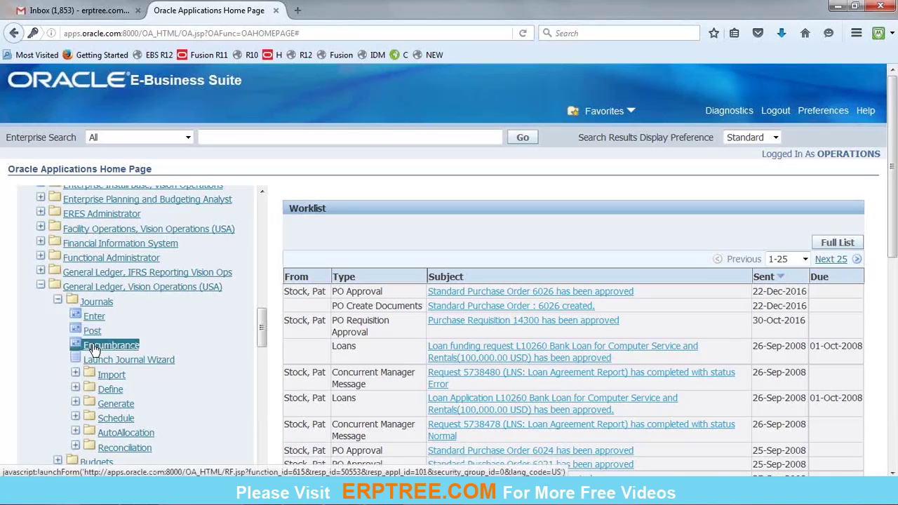
Peek into Budgets and Currency, then launch Journals > Enter in a new forms tab.
left_click(58, 301)
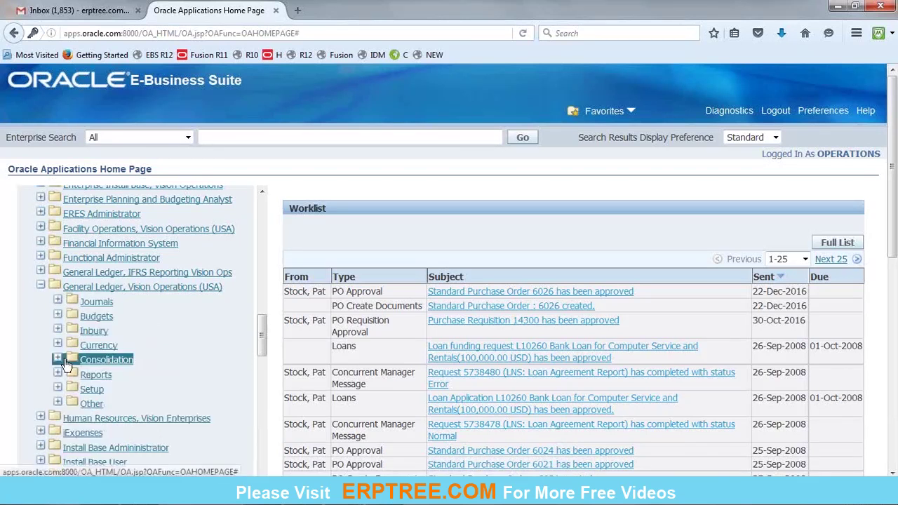
left_click(58, 317)
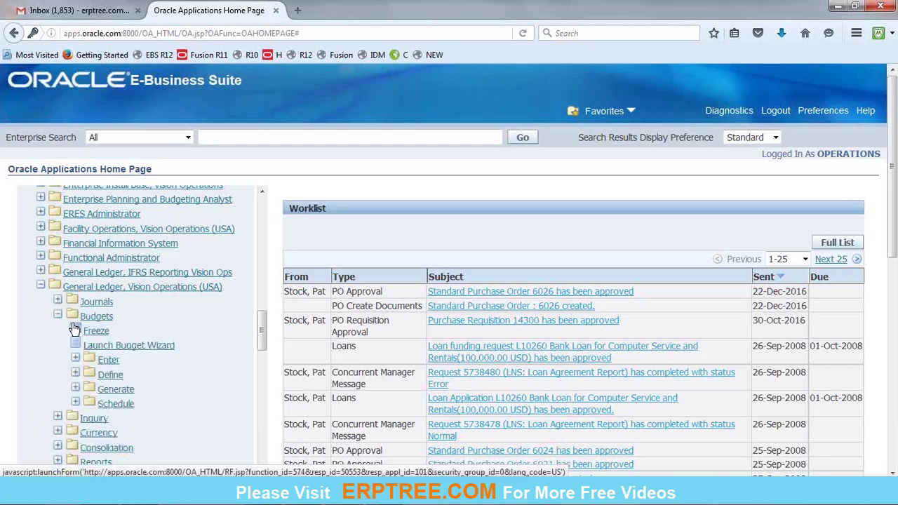
left_click(57, 315)
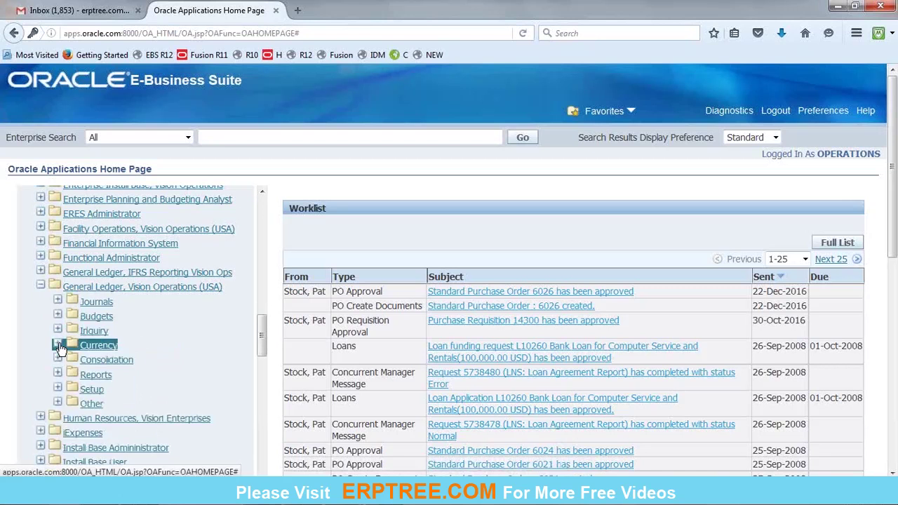
left_click(59, 345)
left_click(57, 345)
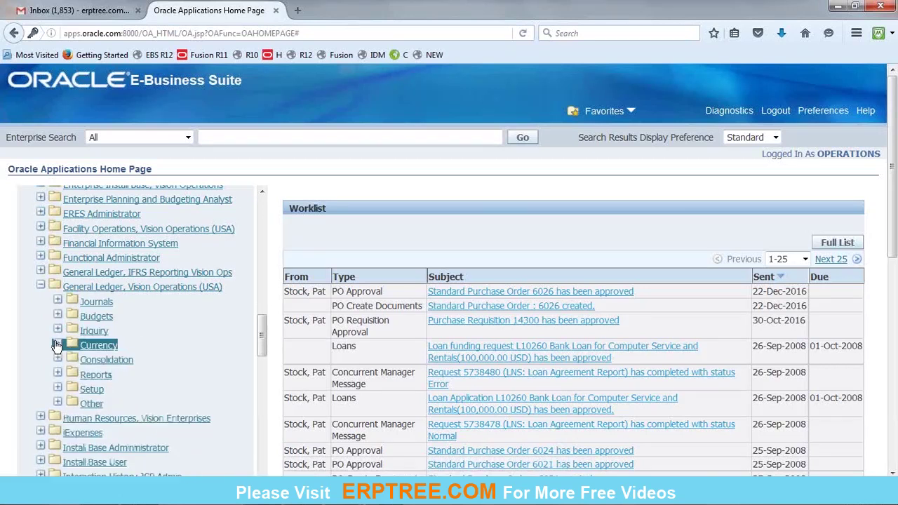
left_click(58, 302)
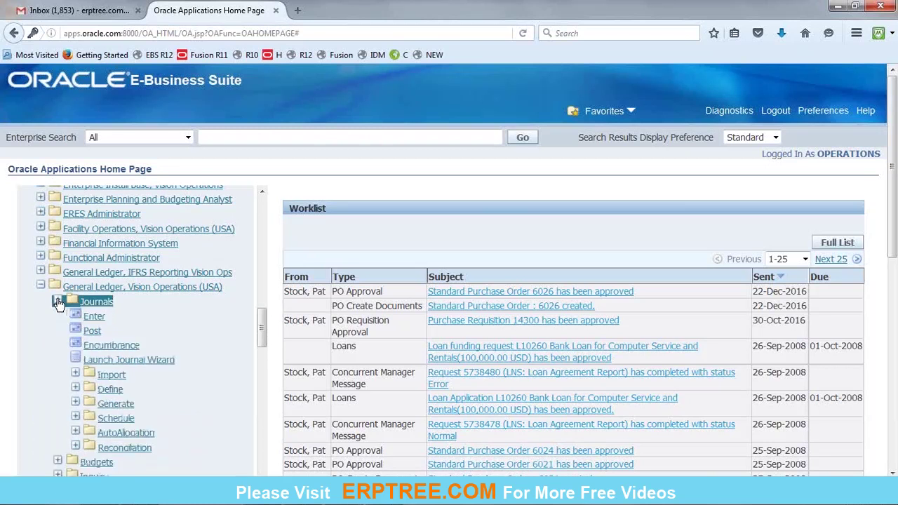
left_click(96, 318)
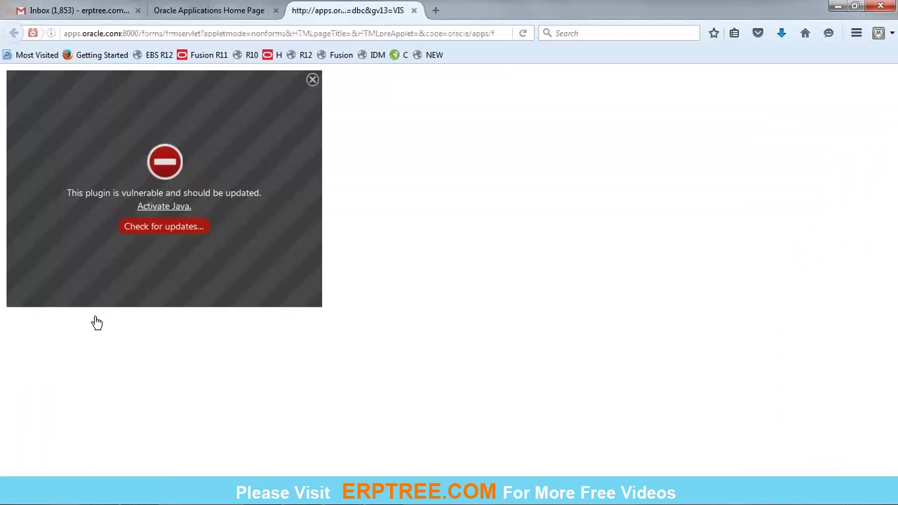
Activate the blocked Java plugin and allow it to run on this site.
left_click(157, 212)
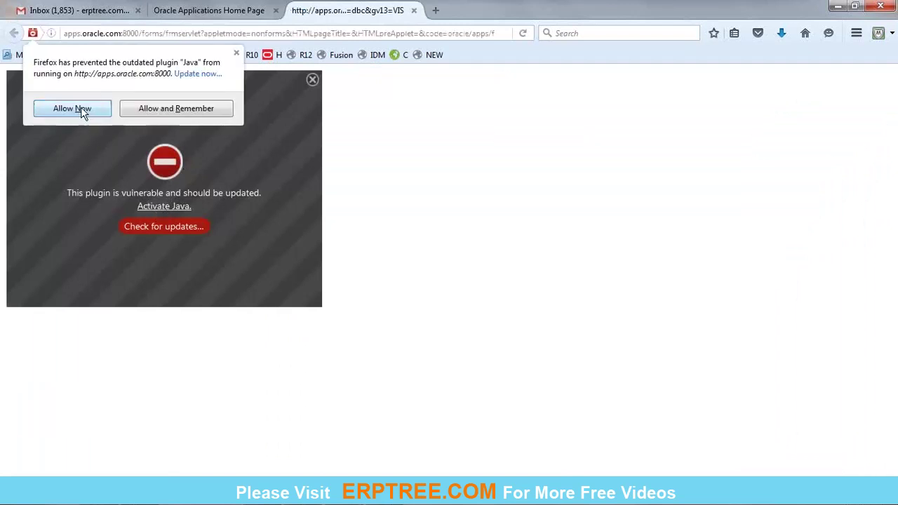
left_click(148, 108)
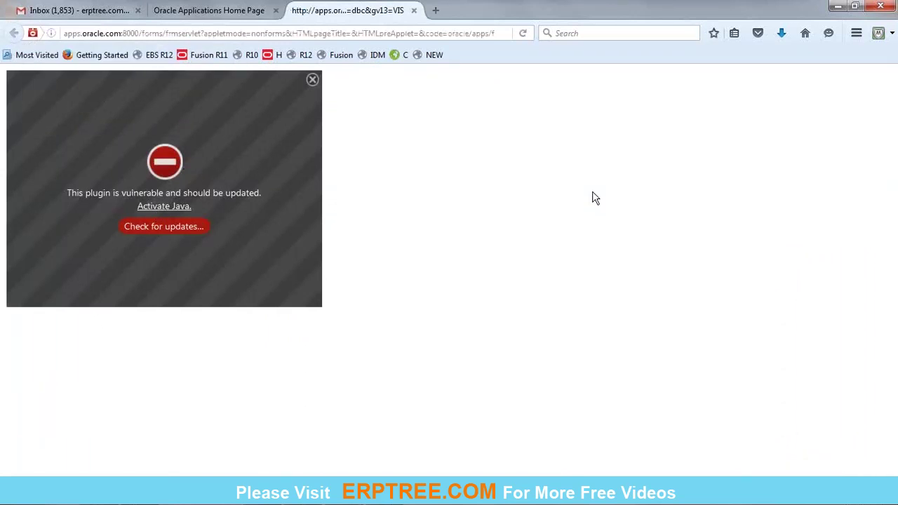
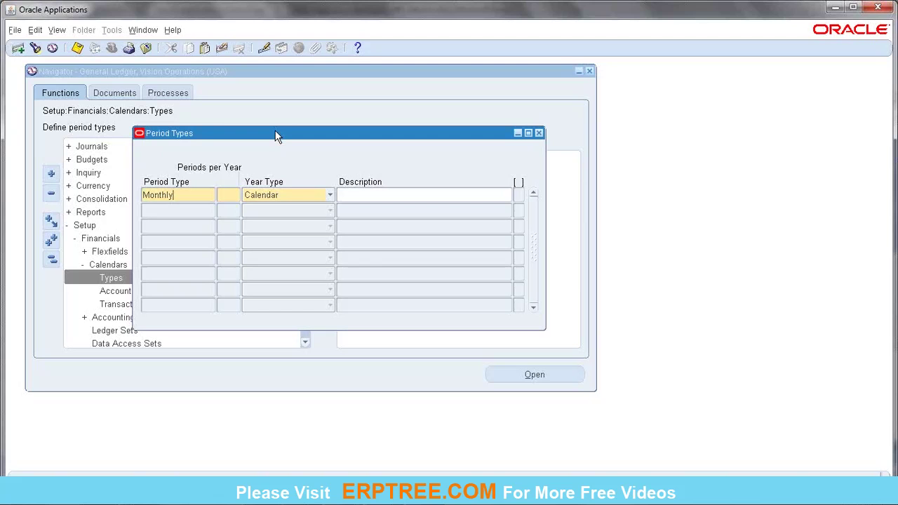
key("Tab")
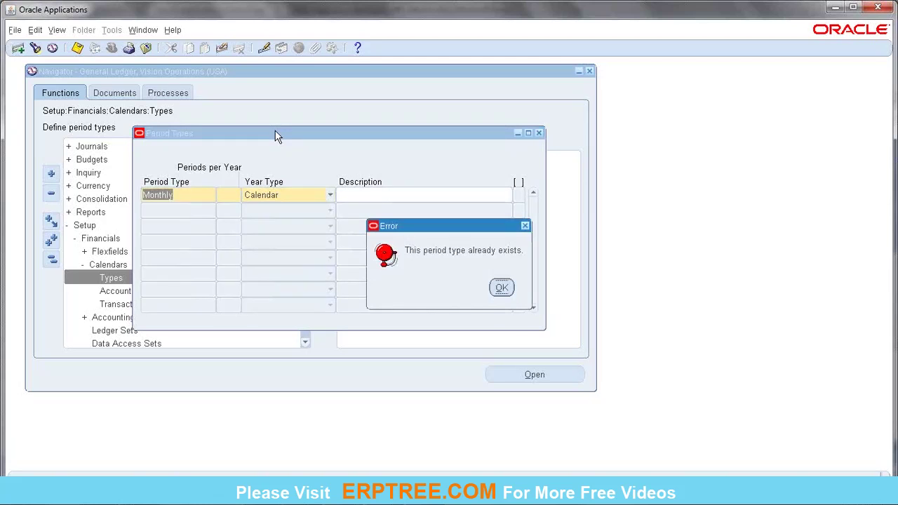
left_click(502, 289)
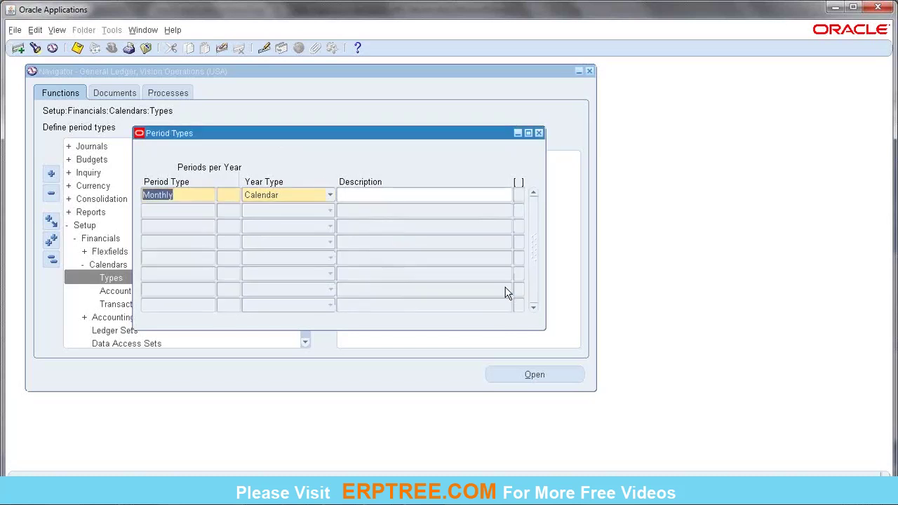
left_click(180, 197)
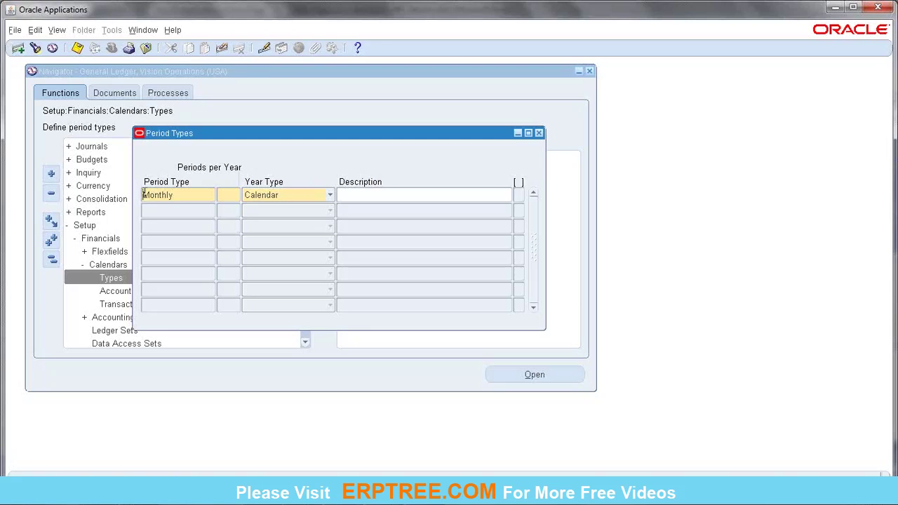
Rename the period type to 'ERPTREE Monthly', removing the stray 1 and fixing the spacing.
type("ERPTREE 1")
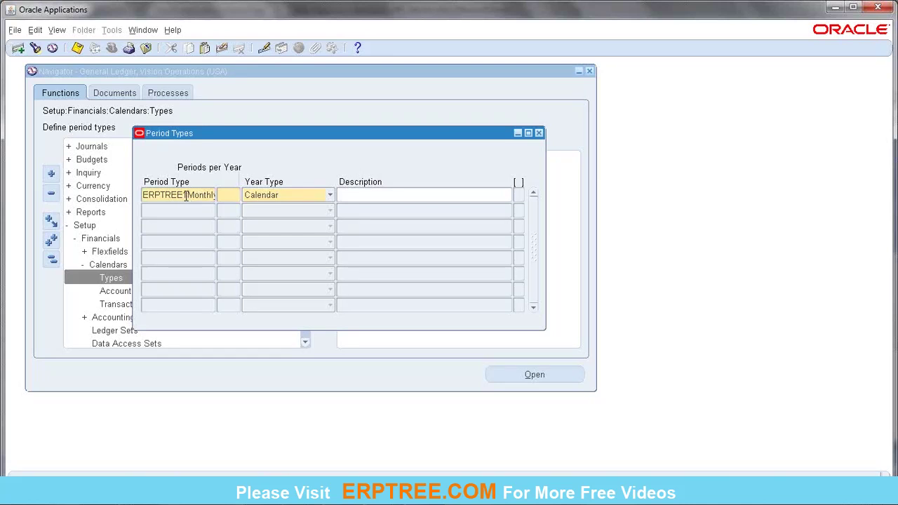
left_click(186, 195)
left_click(186, 196)
key("BackSpace")
double_click(185, 196)
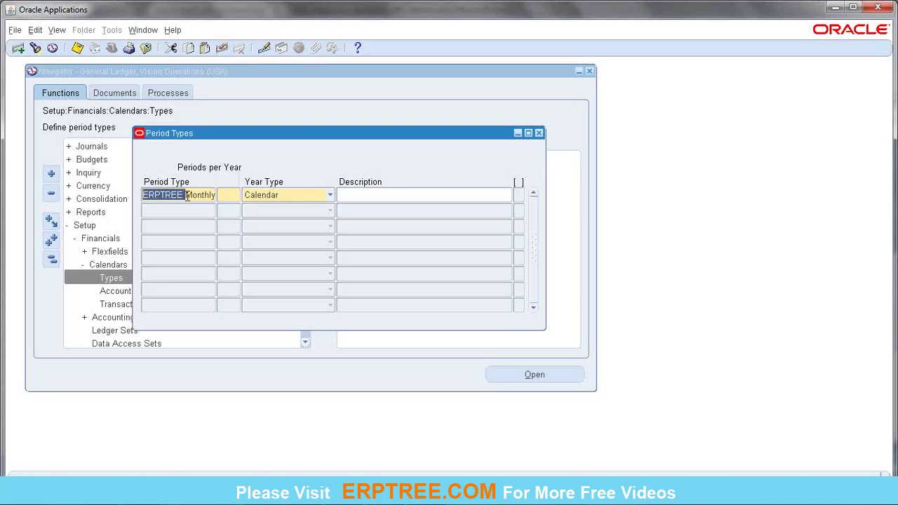
left_click_drag(185, 197, 132, 193)
left_click(188, 197)
left_click_drag(188, 197, 218, 197)
left_click(228, 194)
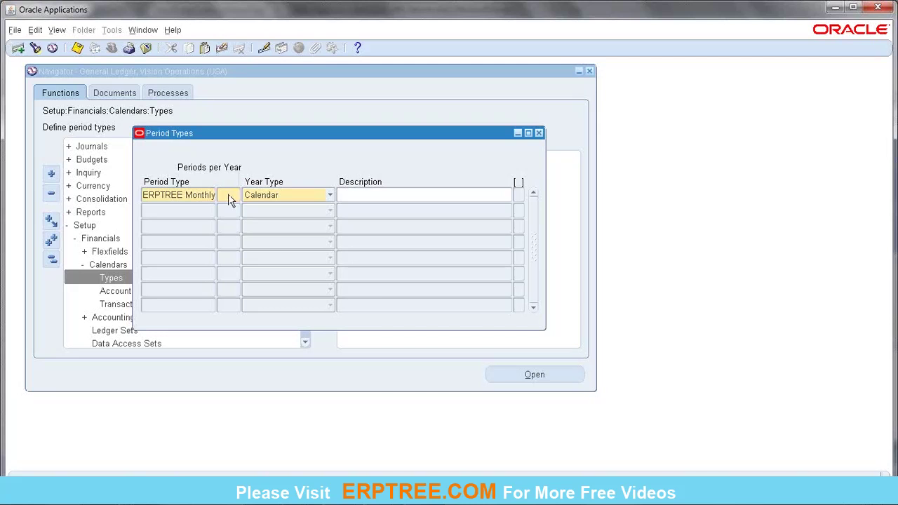
Correct the Periods per Year value from 12 to 13.
type("12")
key("BackSpace")
type("3")
key("Tab")
left_click(331, 196)
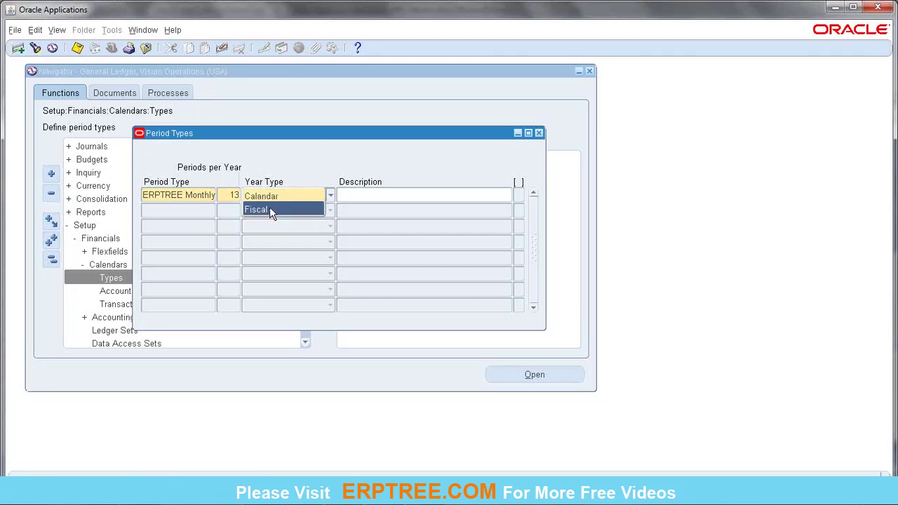
left_click(269, 209)
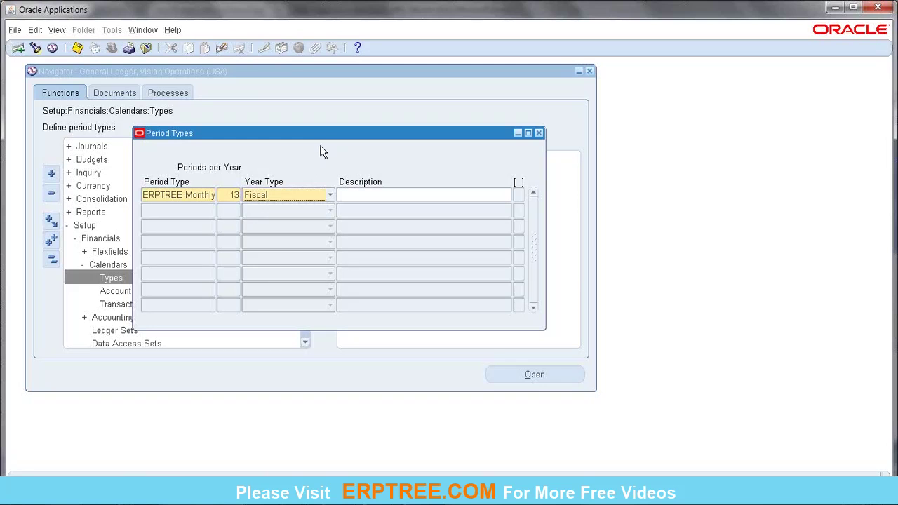
left_click(329, 194)
left_click(296, 185)
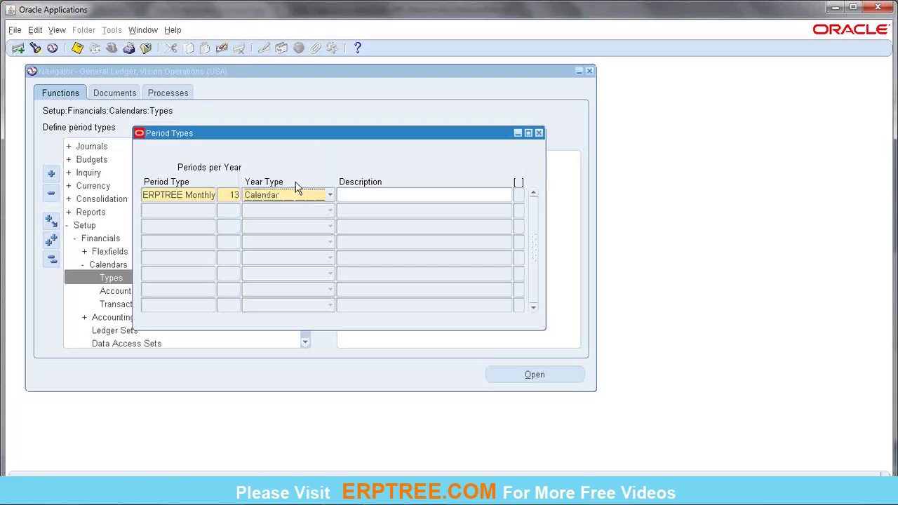
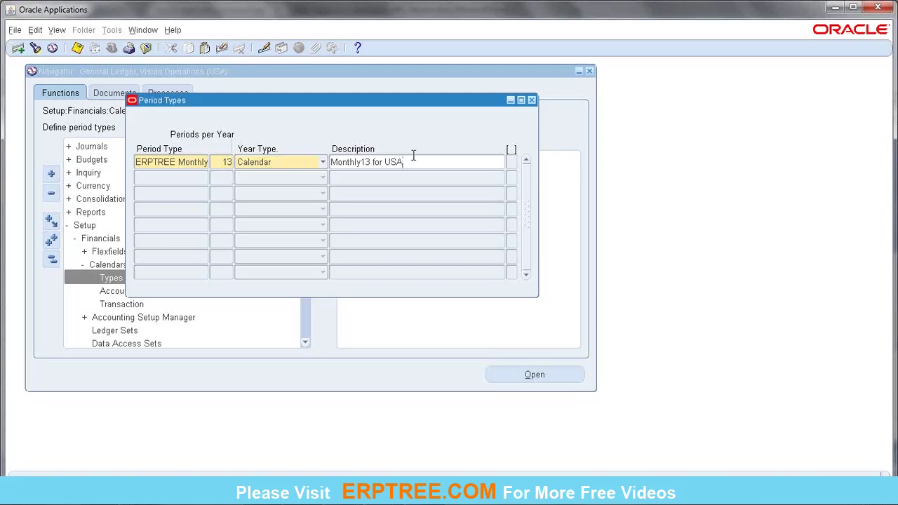
Save the ERPTREE Monthly period type with description Monthly13 for USA, then maximize the application window.
left_click_drag(412, 156, 320, 155)
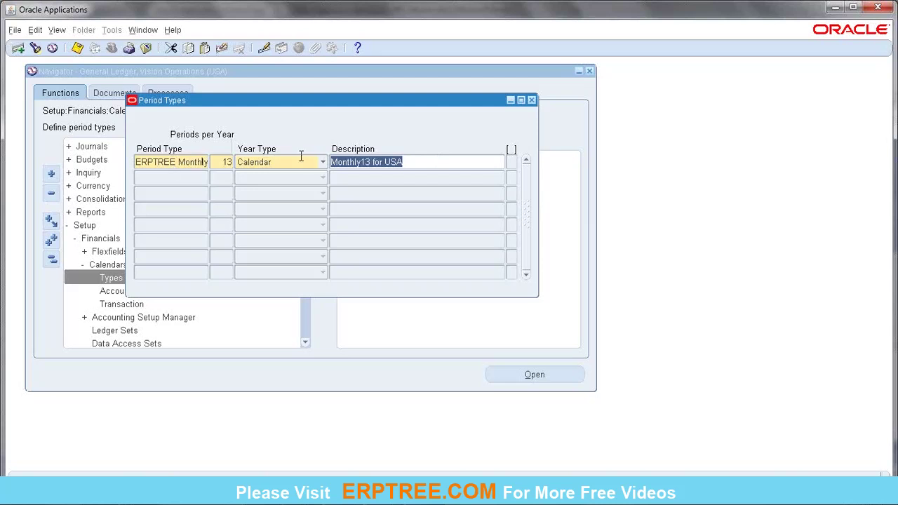
left_click(431, 164)
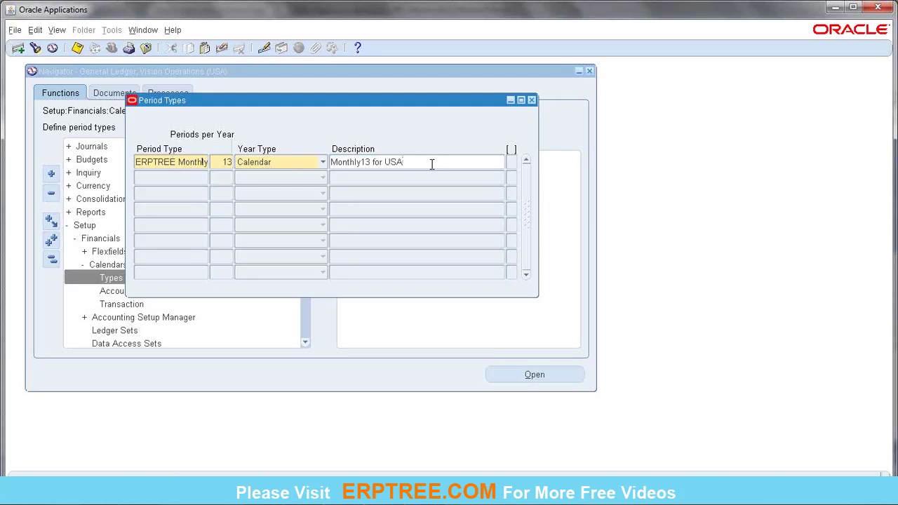
left_click(77, 49)
key("ctrl+s")
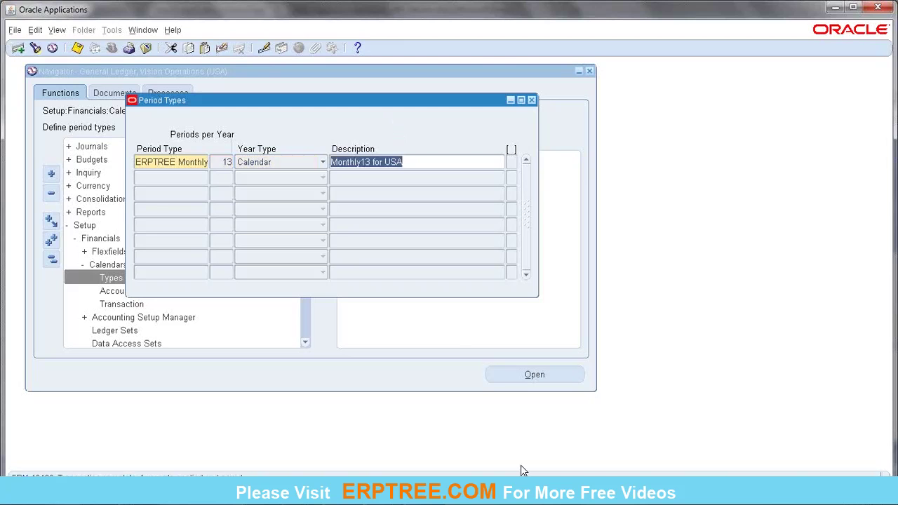
left_click(853, 8)
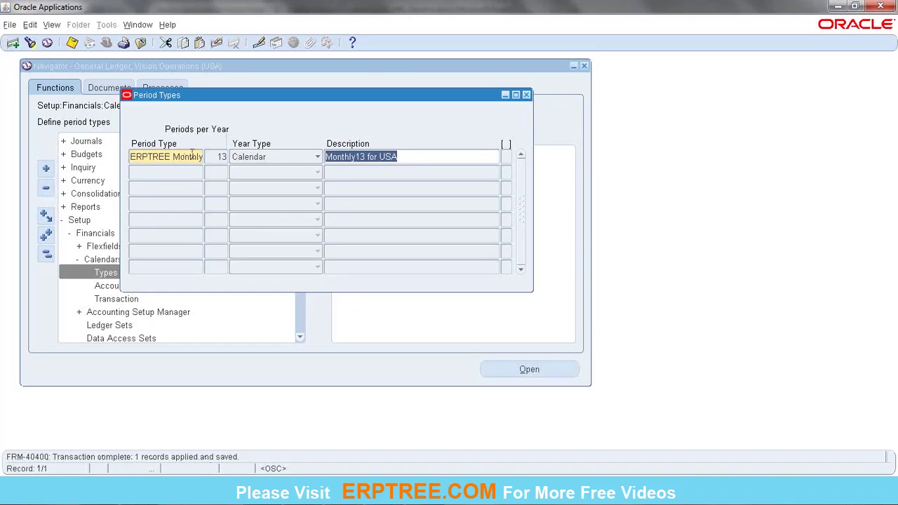
left_click(214, 156)
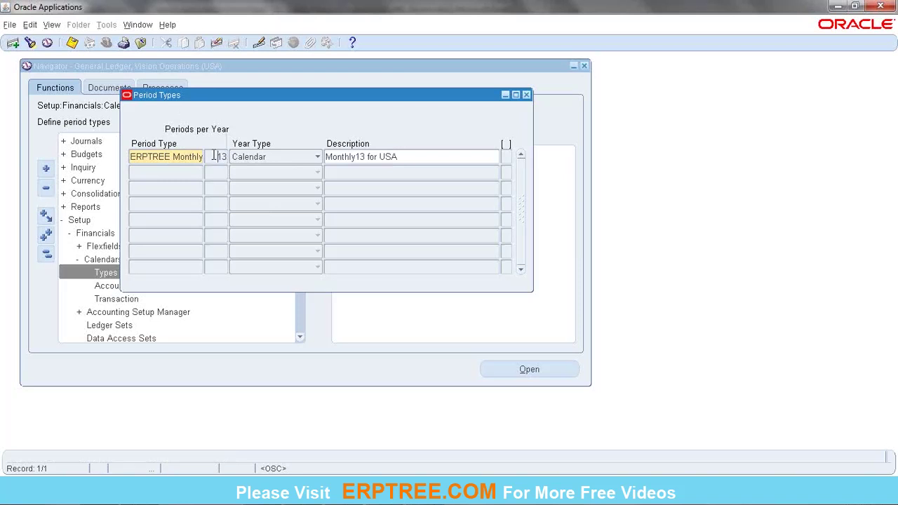
left_click_drag(131, 156, 203, 156)
left_click(189, 156)
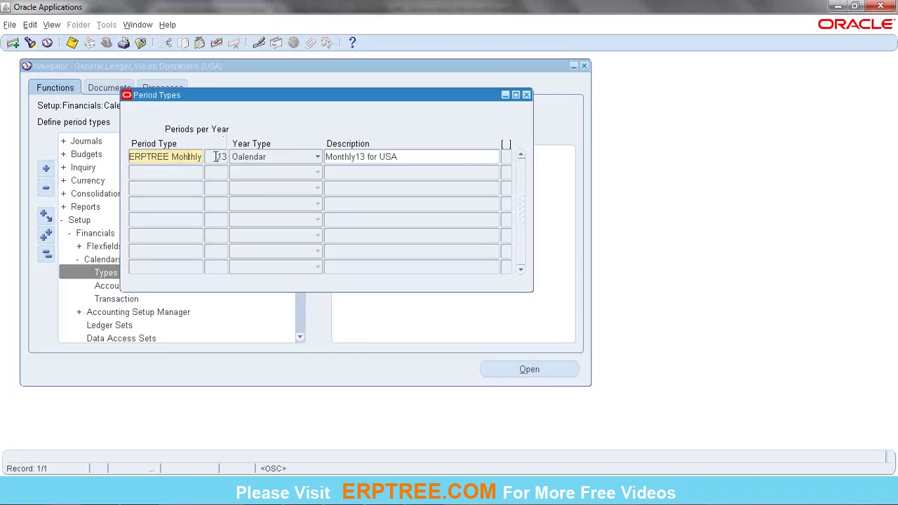
left_click(181, 172)
type("LKFJLSKDJF13")
key("Tab")
key("Tab")
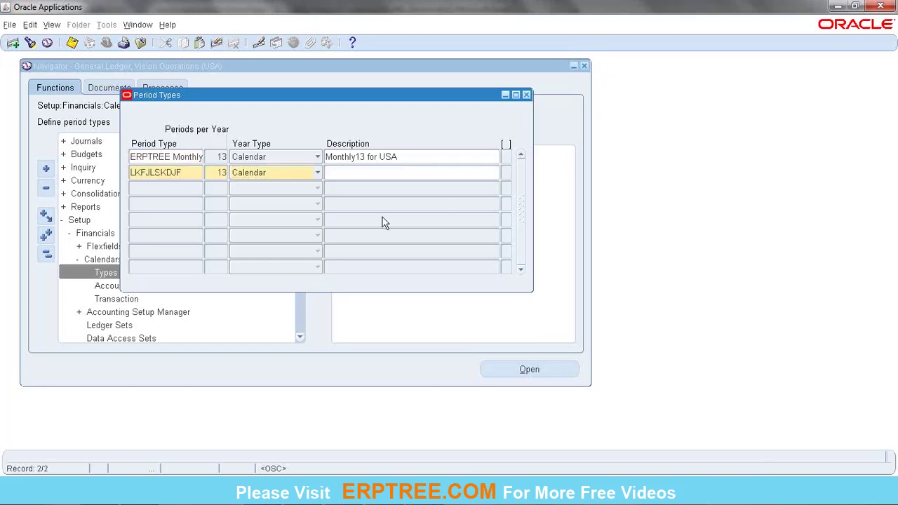
left_click_drag(218, 178, 230, 180)
type("1")
key("Tab")
left_click(318, 173)
left_click(275, 187)
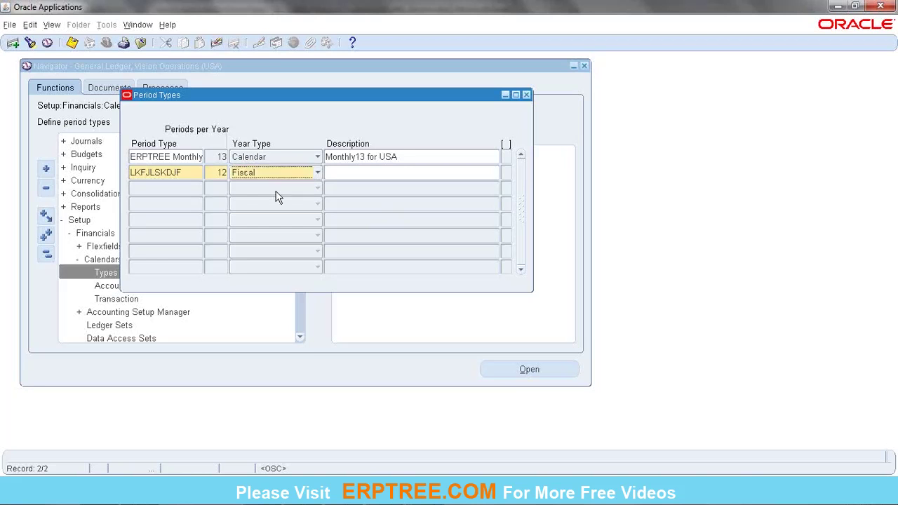
double_click(186, 172)
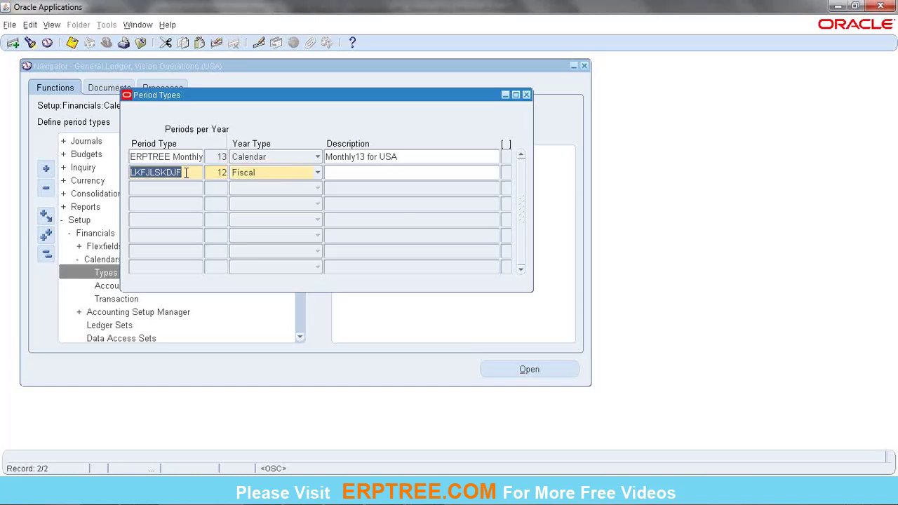
key("F6")
double_click(359, 156)
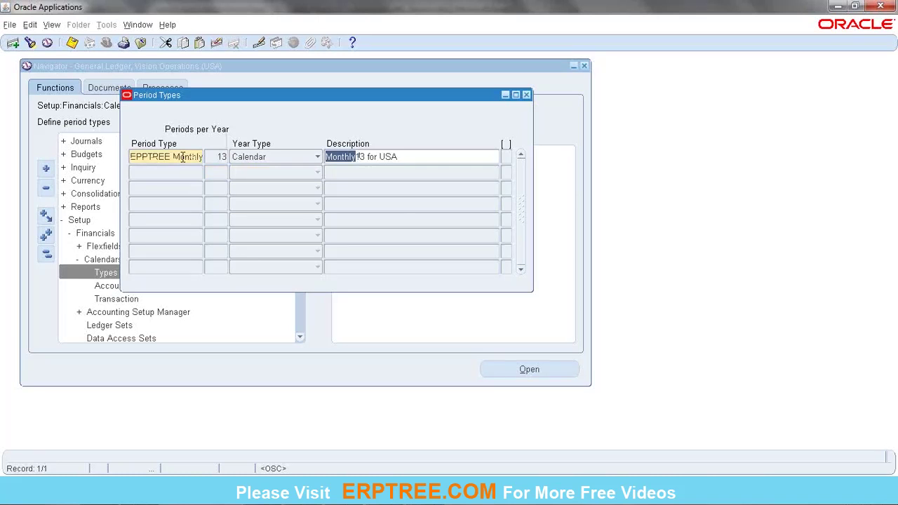
left_click(220, 156)
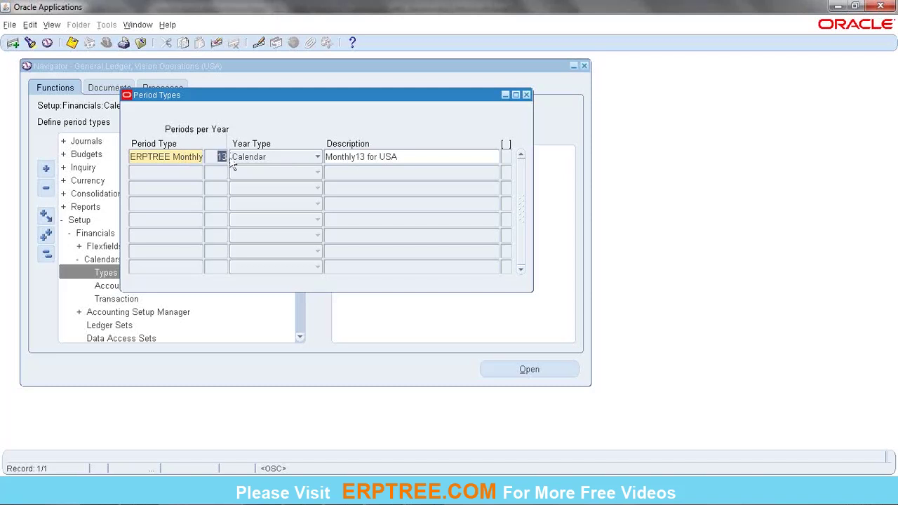
left_click(424, 159)
left_click(424, 159)
left_click(159, 157)
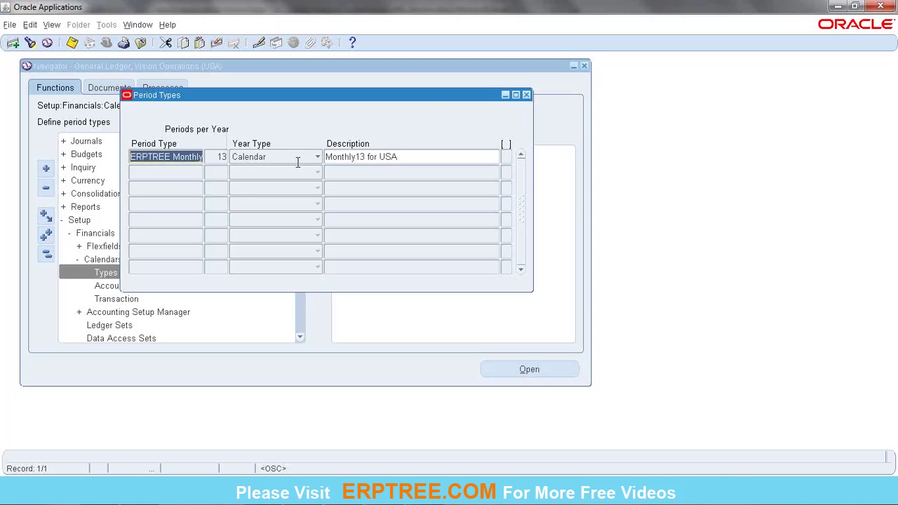
left_click(422, 156)
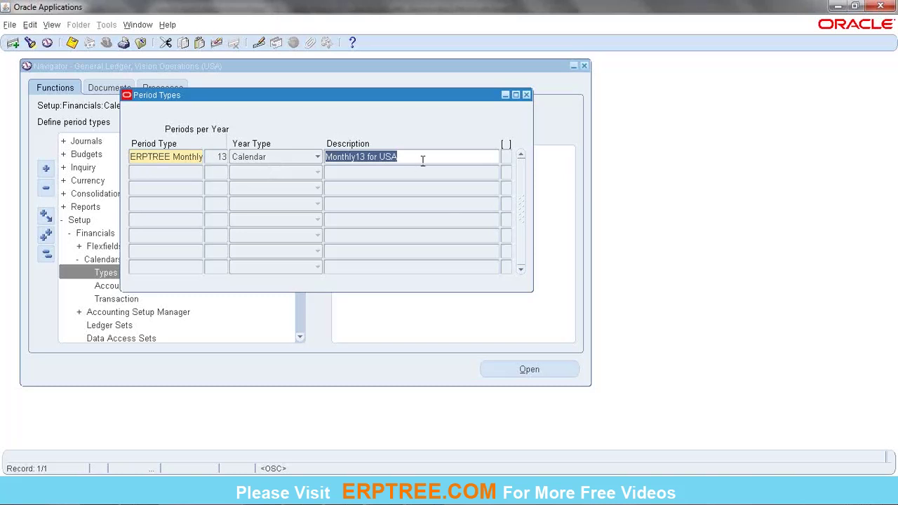
key("ctrl+s")
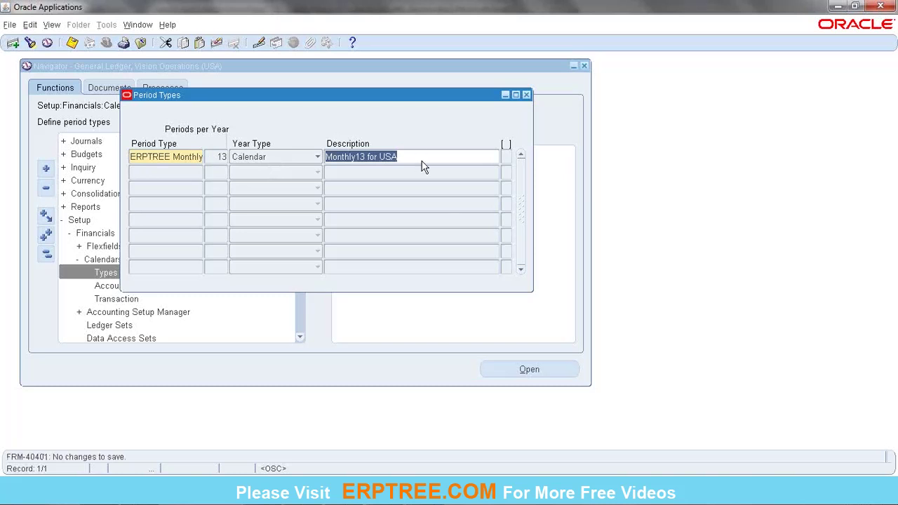
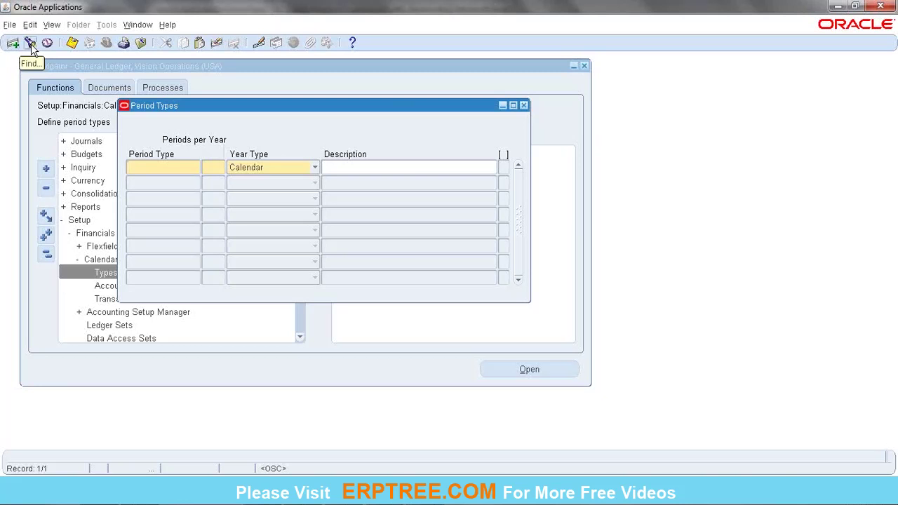
Pick ERPTREE Monthly from the Find Period Type list and load it into the form.
left_click(30, 43)
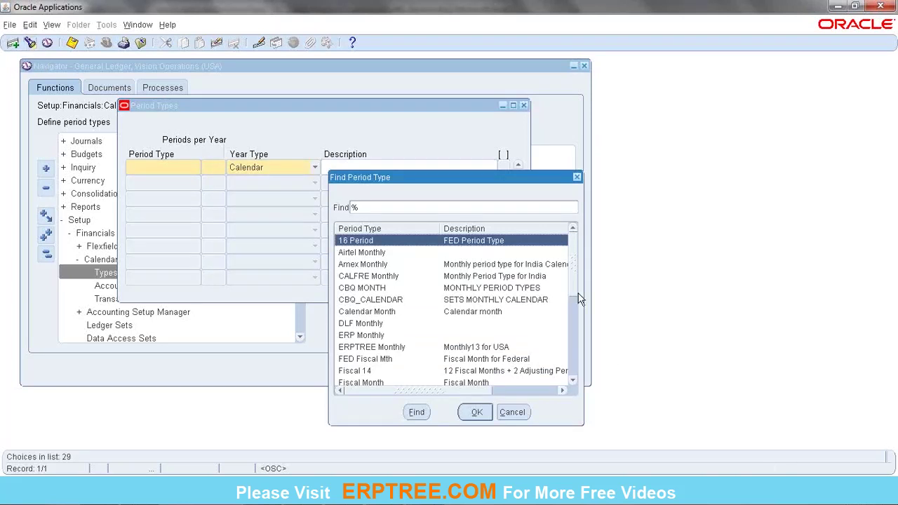
mouse_move(577, 280)
left_mouse_down()
mouse_move(575, 360)
mouse_move(575, 258)
mouse_move(574, 280)
left_mouse_up()
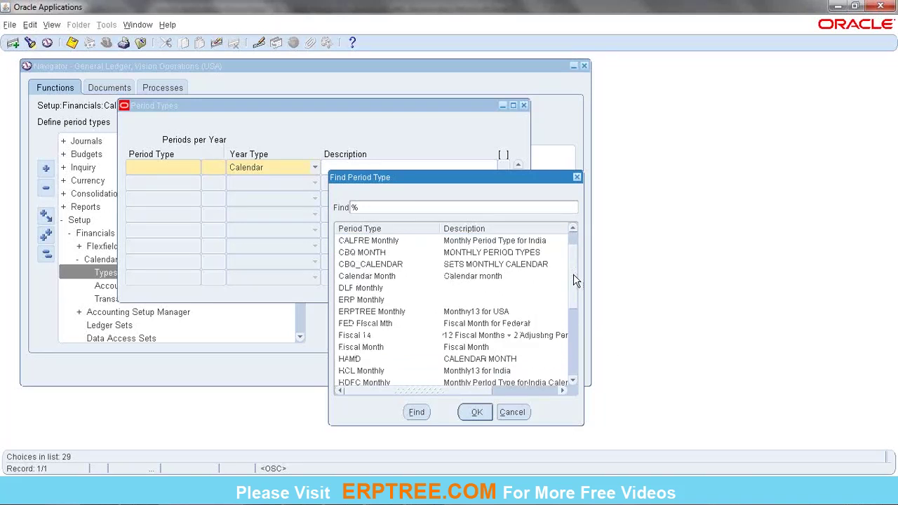
left_click(412, 313)
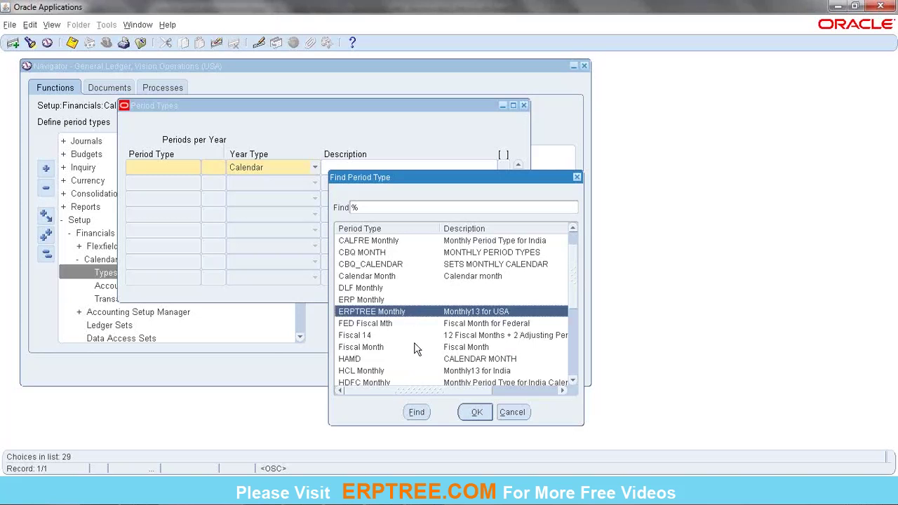
left_click(474, 413)
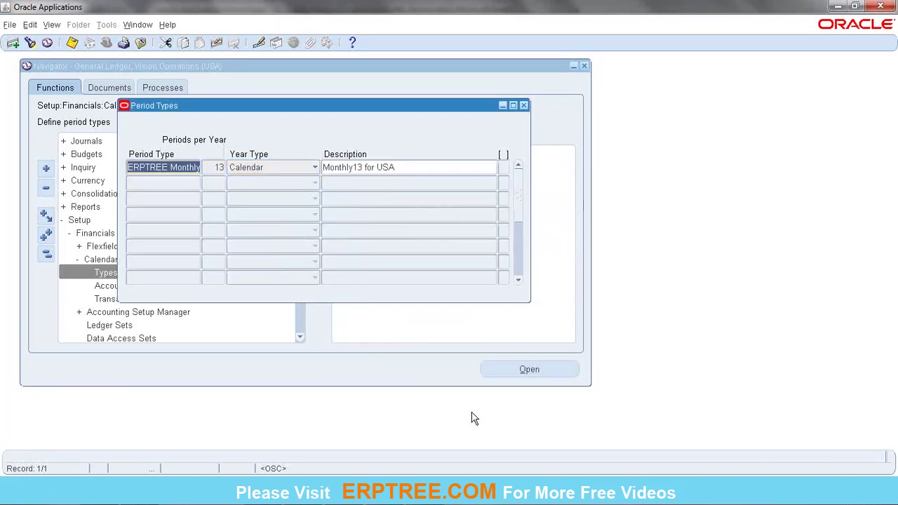
Retrieve ERPTREE Monthly again by filtering the Find list with eRP%.
left_click(30, 42)
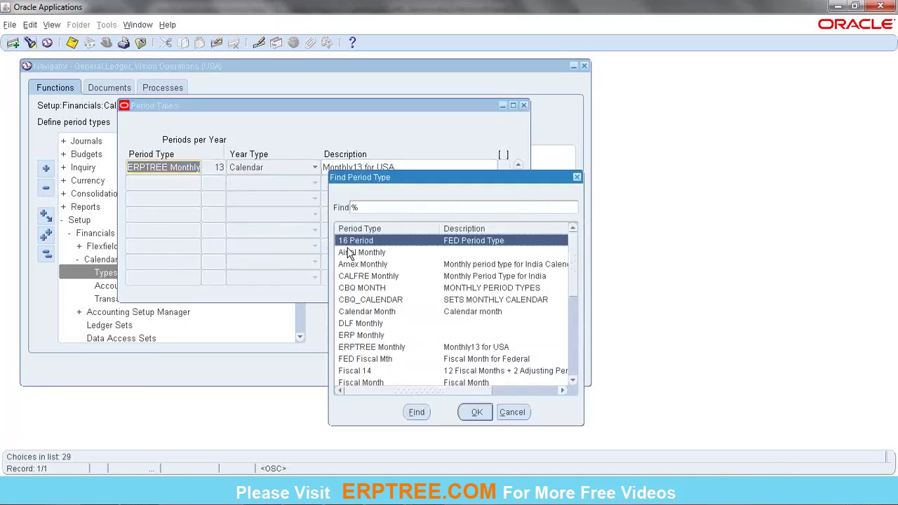
type("eRP")
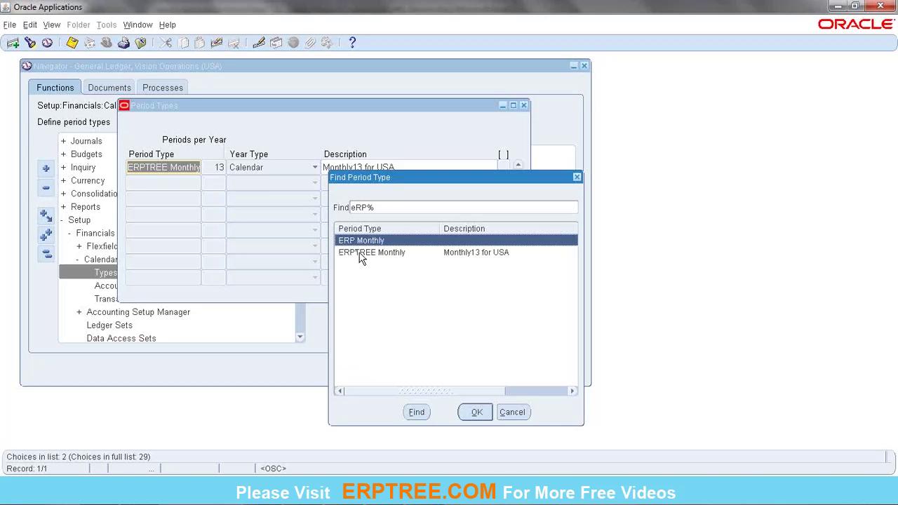
left_click(359, 256)
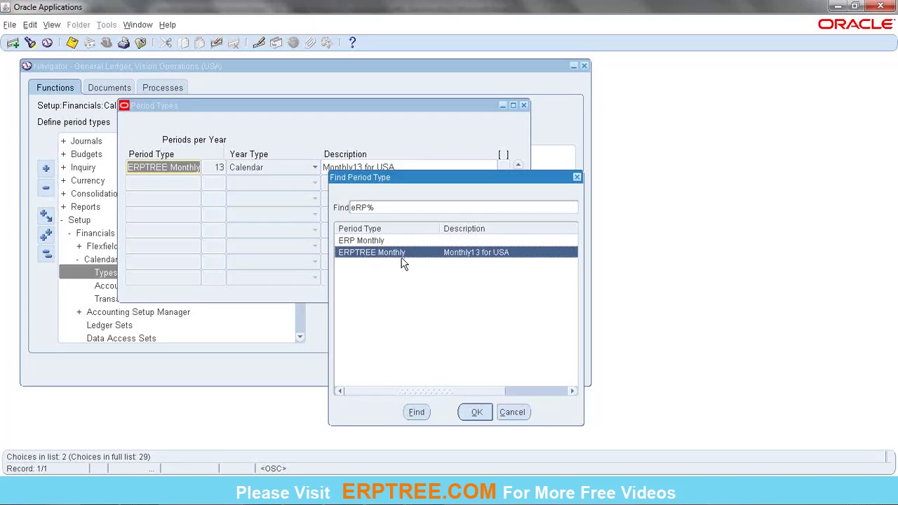
left_click(476, 412)
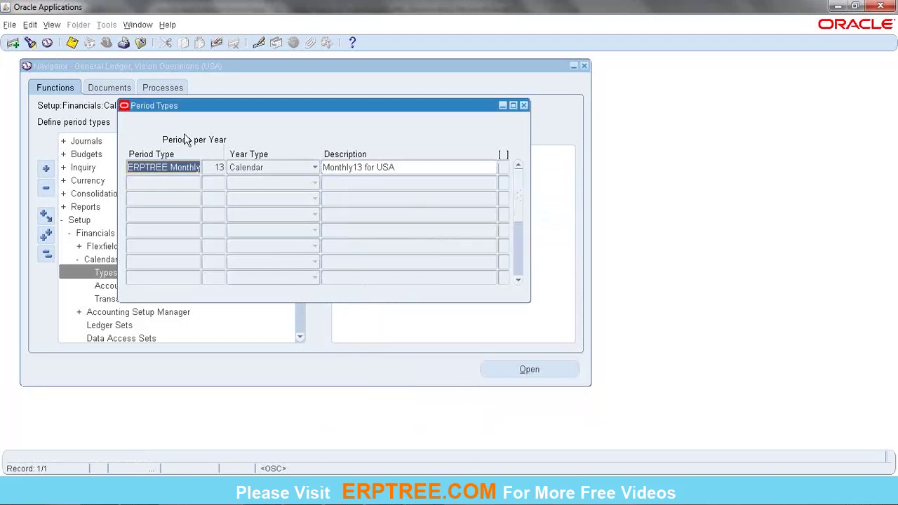
Reopen Period Types and use View > Find filtered on eRP to load ERPTREE Monthly.
left_click(523, 105)
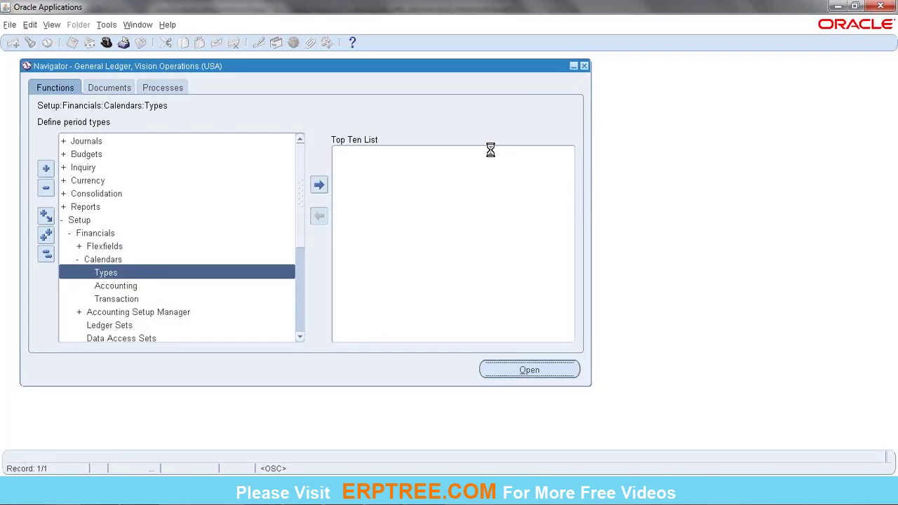
left_click_drag(128, 64, 257, 108)
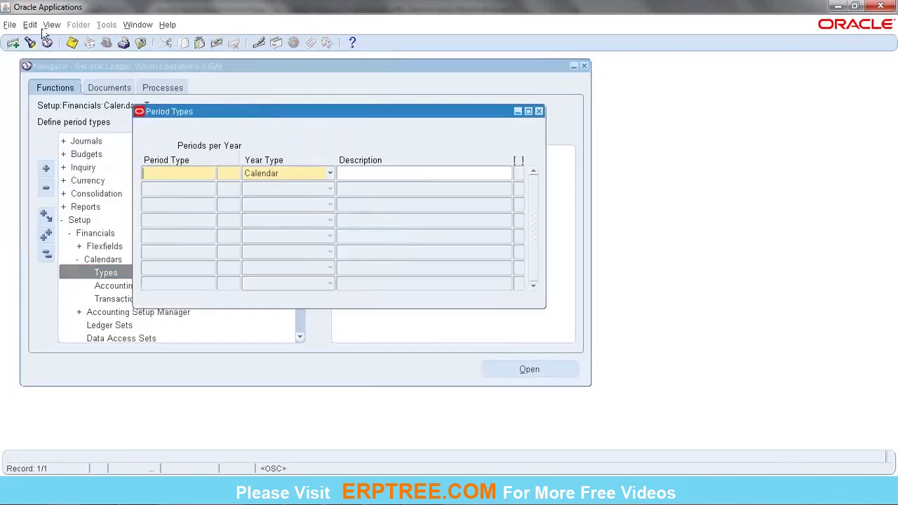
left_click(10, 26)
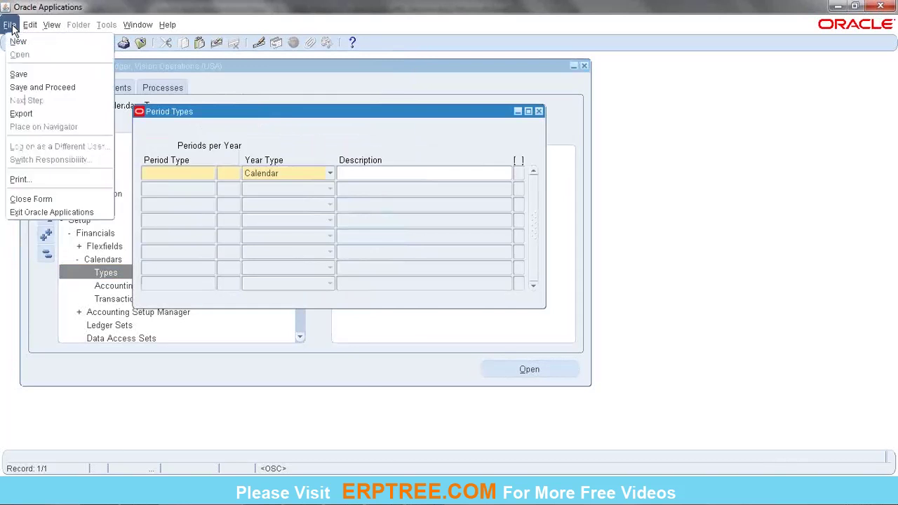
mouse_move(28, 28)
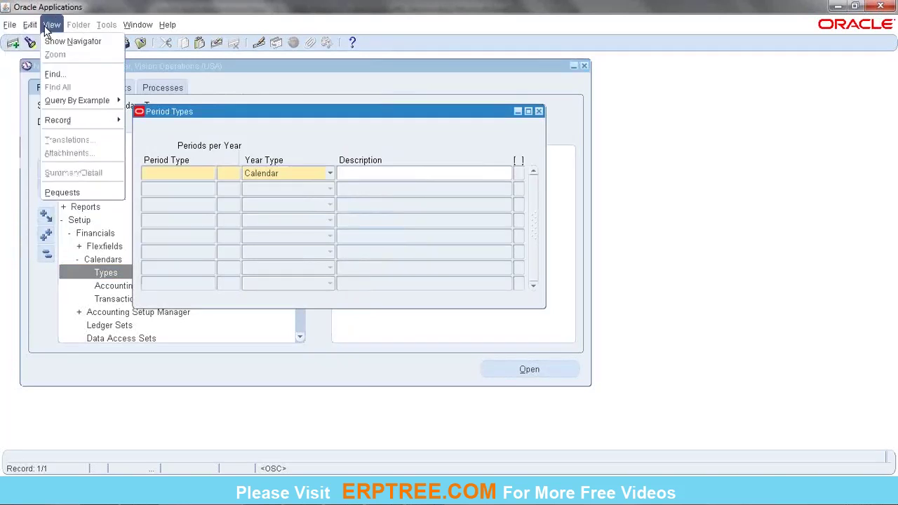
left_click(50, 77)
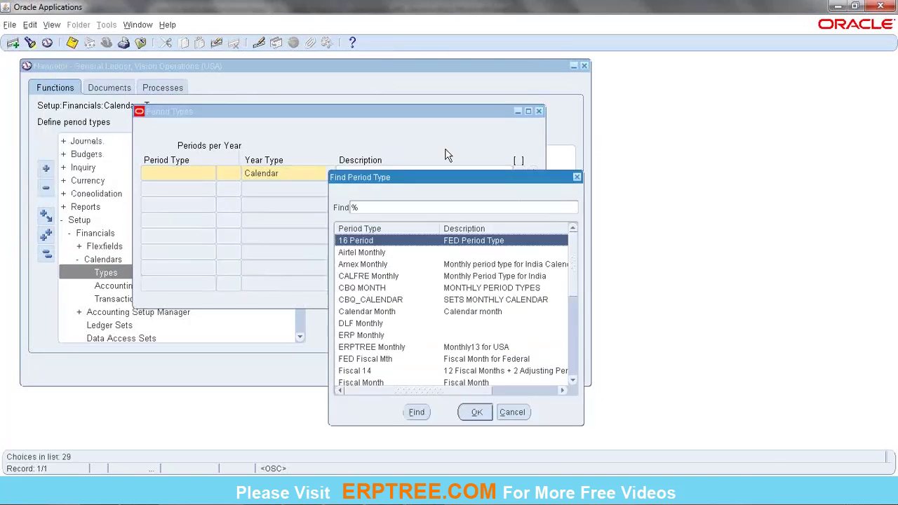
left_click_drag(572, 266, 572, 287)
type("eRP")
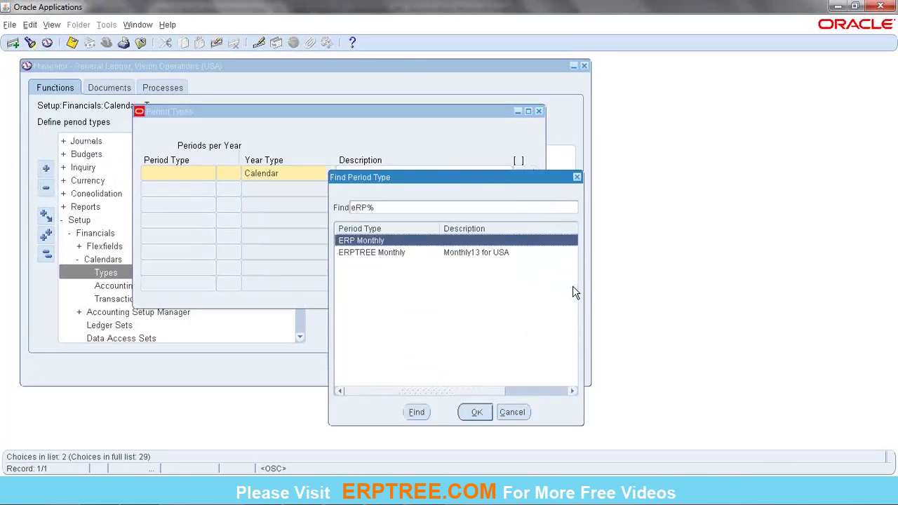
left_click(372, 256)
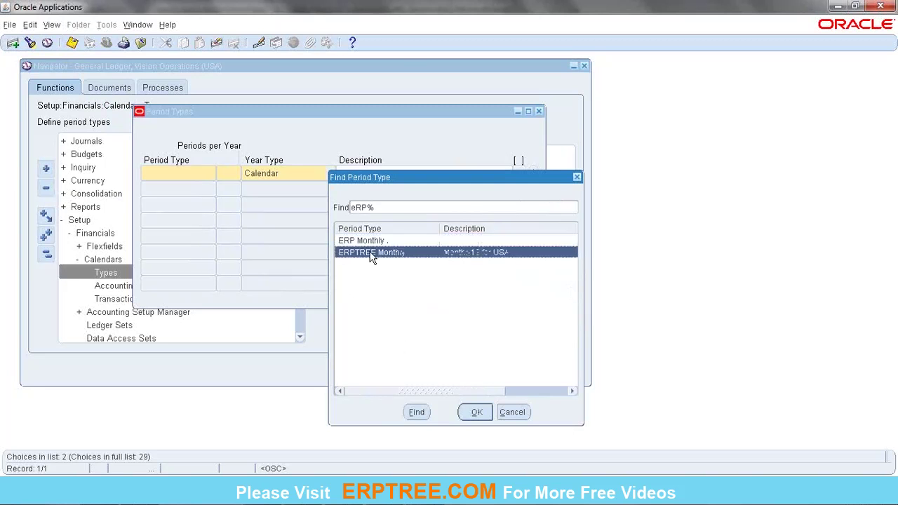
left_click(477, 412)
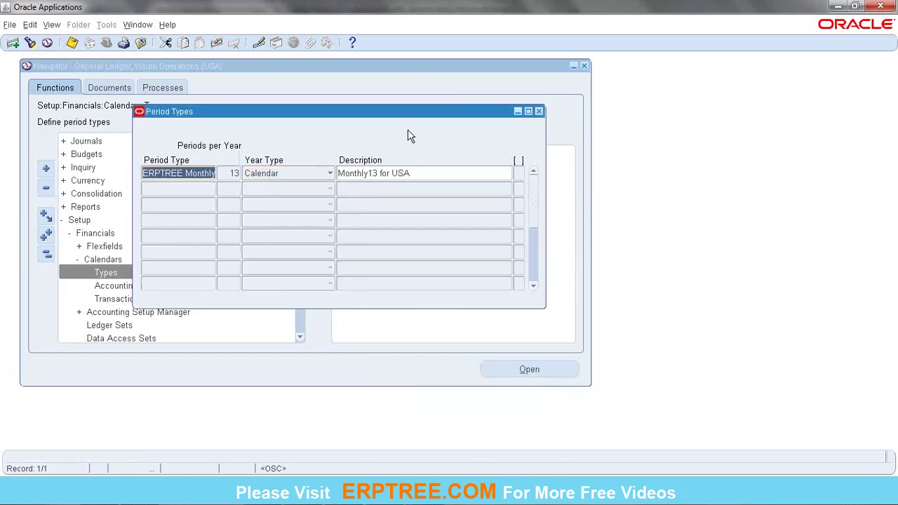
Close Period Types and reopen it as a blank form over the Navigator.
left_click(539, 111)
key("Return")
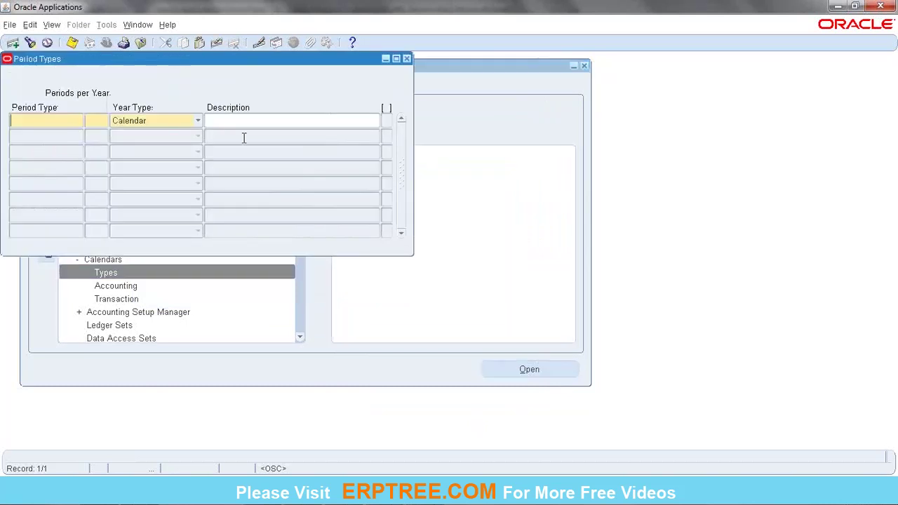
left_click_drag(211, 70, 352, 127)
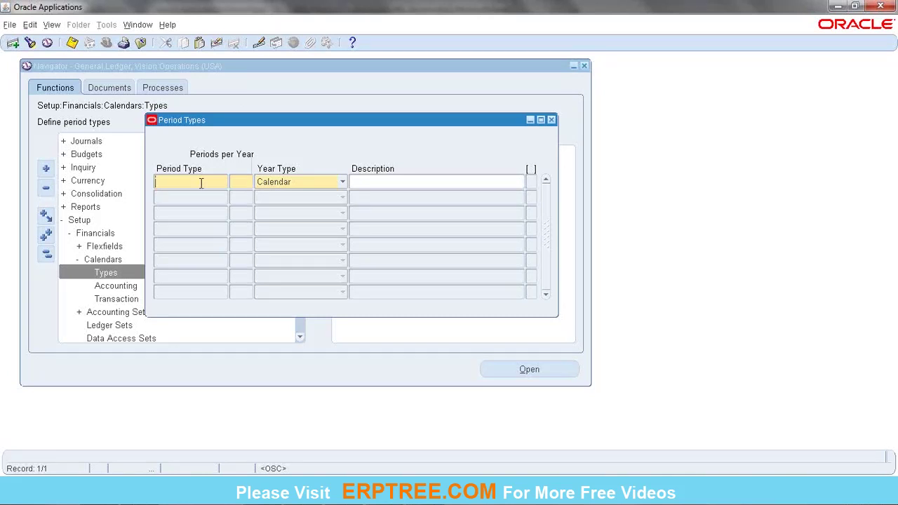
Query Period Types for 'ERPTREE Monthly' using F11 and Ctrl+F11.
key("F11")
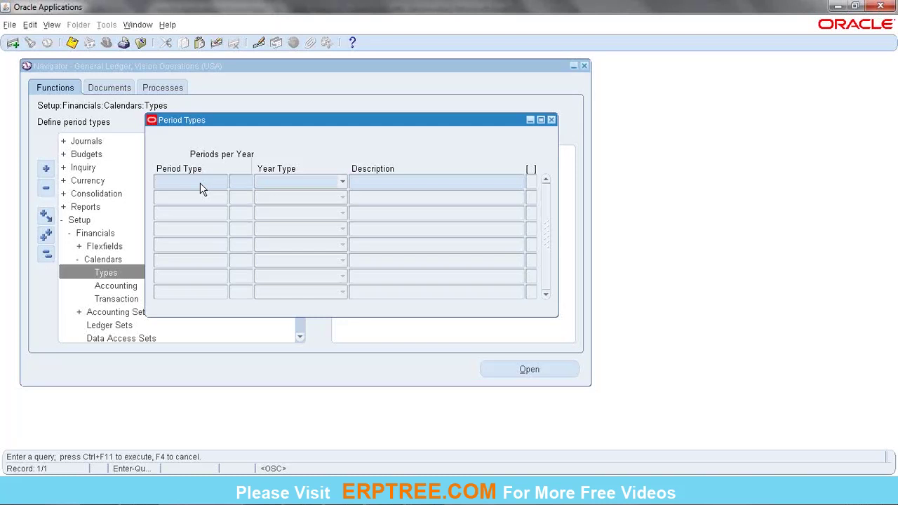
type("ERPTREE")
type("Monthly")
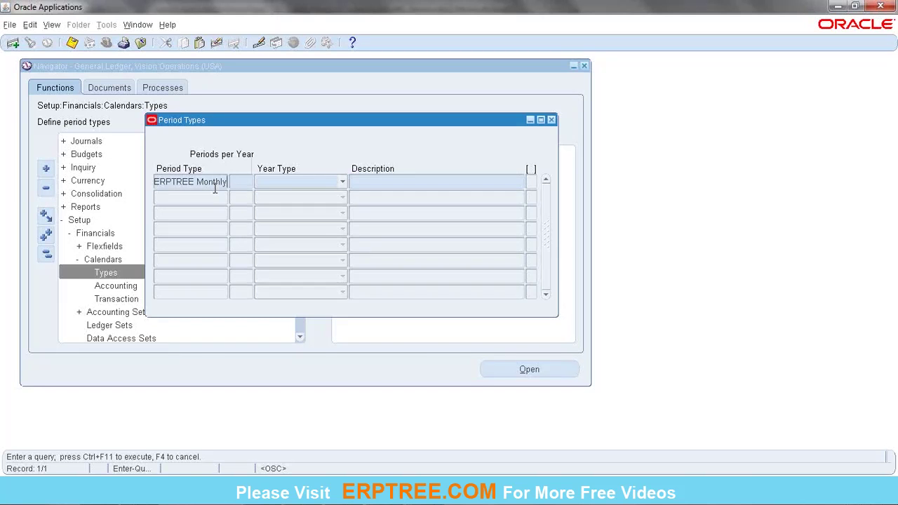
key("ctrl+F11")
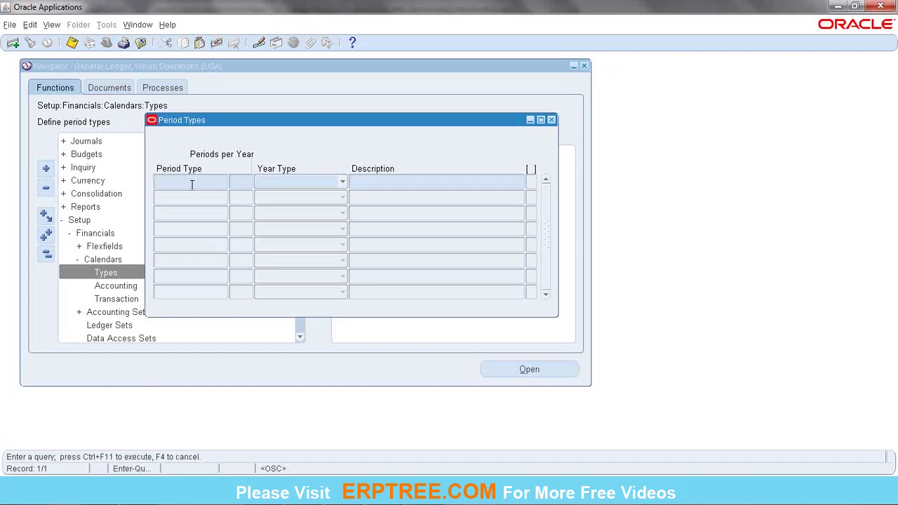
Re-enter 'ERPTREE Monthly' in Period Type and rerun the query.
type("e")
key("BackSpace")
type("ERPTREE Monthly")
key("ctrl+F11")
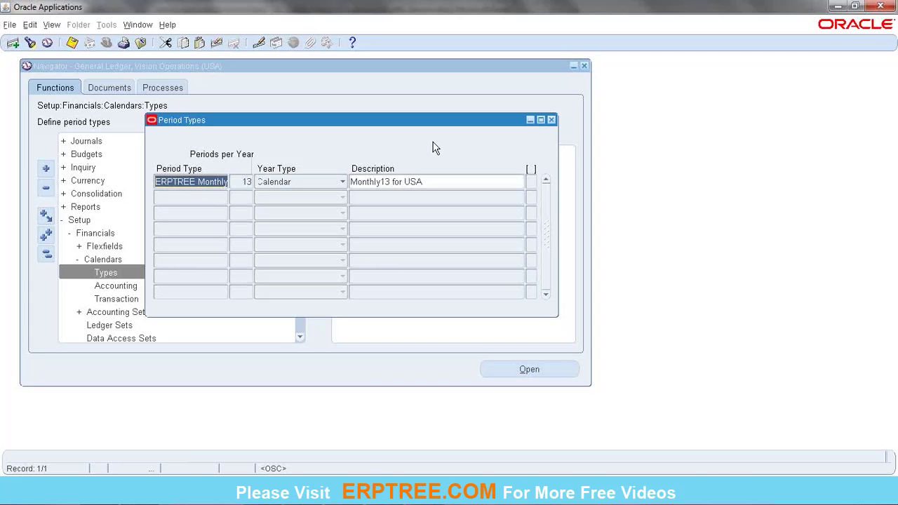
Close Period Types and reopen a fresh form over the Navigator.
left_click(552, 120)
key("Return")
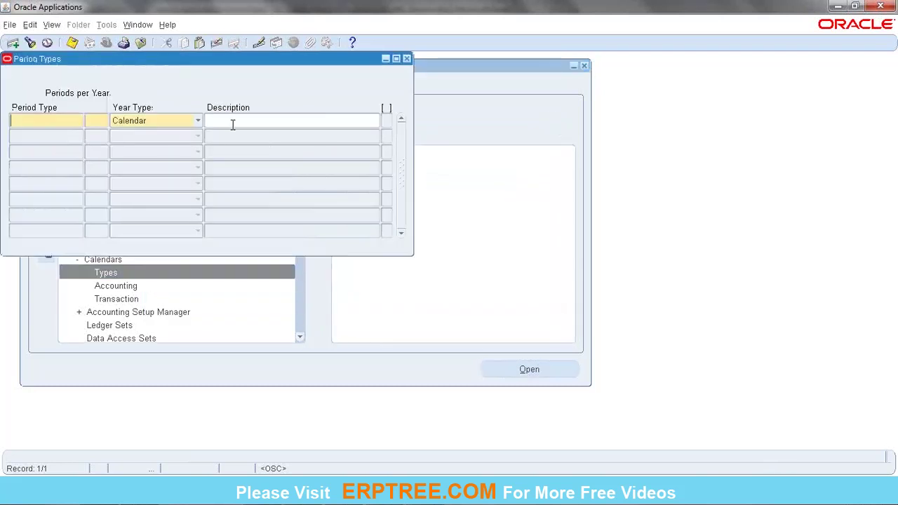
left_click_drag(168, 62, 301, 106)
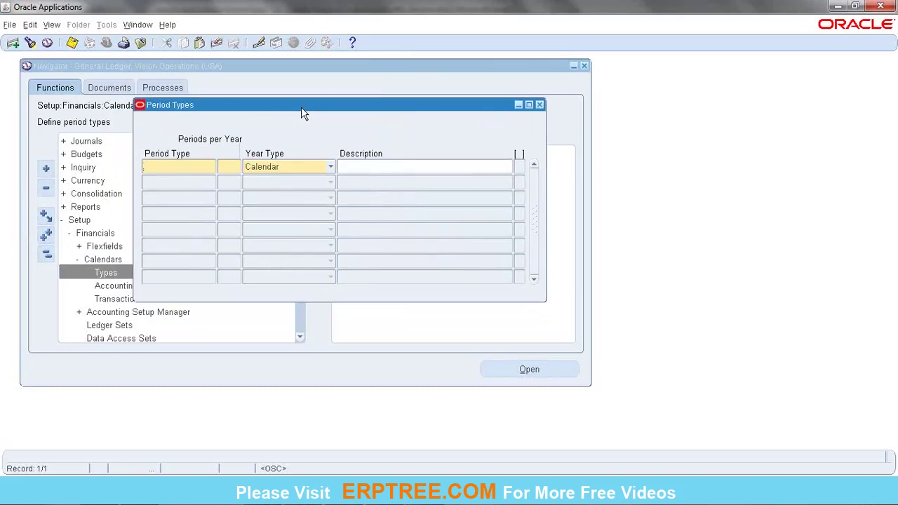
Run a wildcard query on 'ERPTREE%' in Period Type to retrieve ERPTREE Monthly.
key("F11")
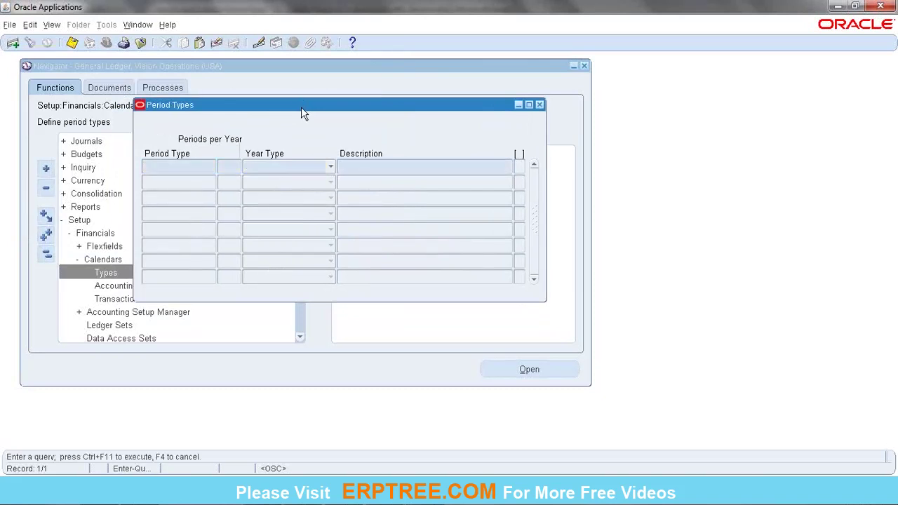
type("e")
key("BackSpace")
type("ERPTREE")
type("%")
key("ctrl+F11")
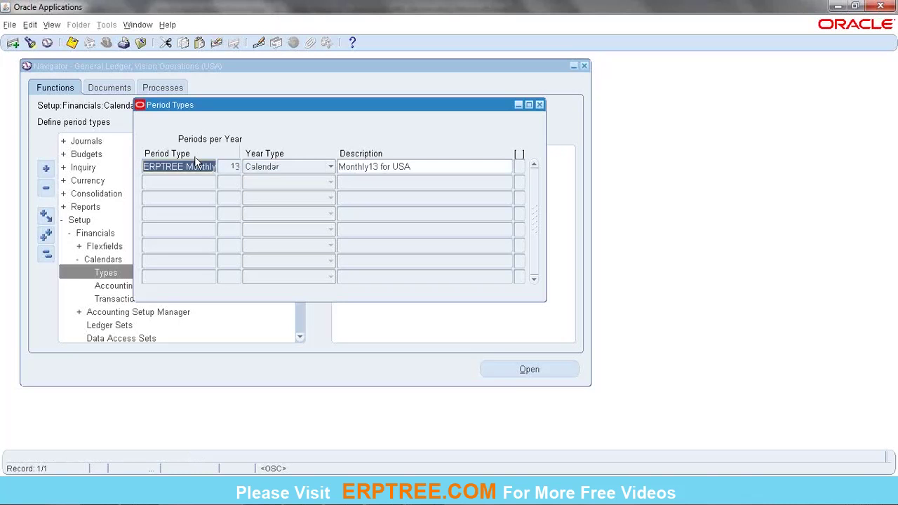
Query period types whose names match 'ERP%'.
key("F11")
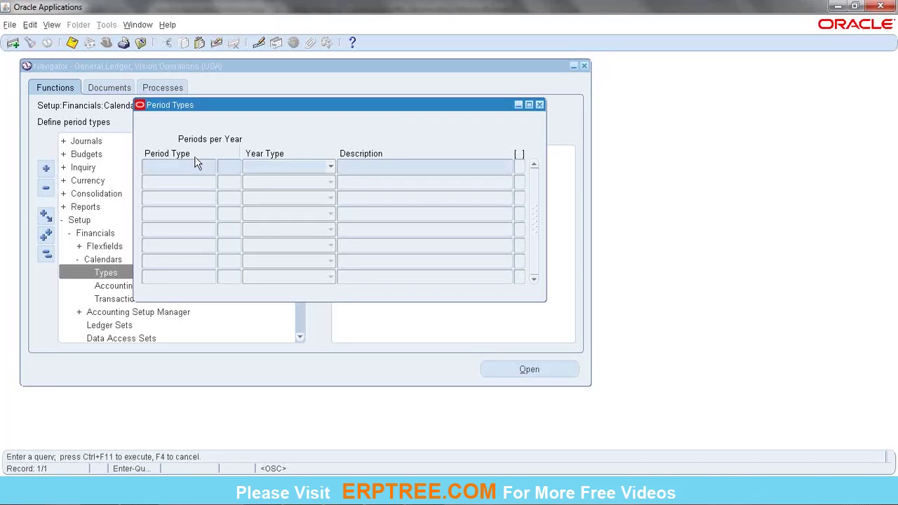
type("ERP%")
key("ctrl+F11")
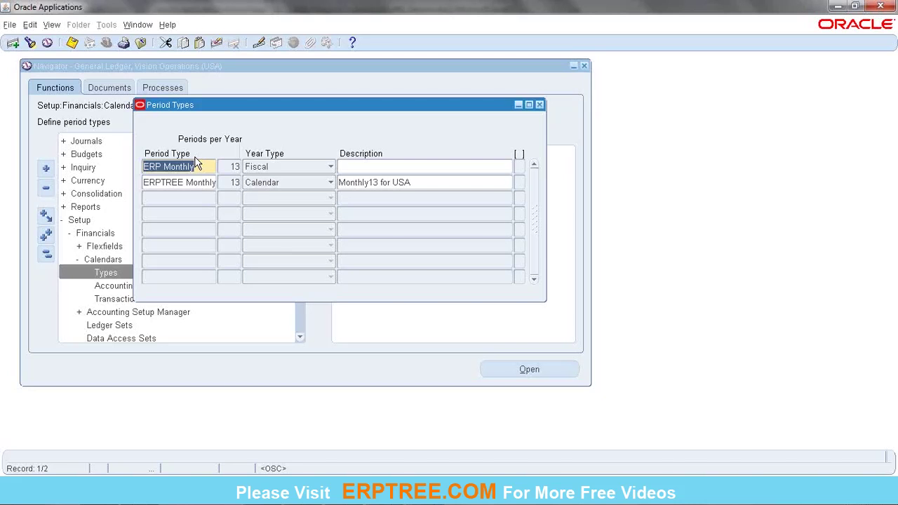
Close Period Types and reopen a blank form from the Navigator, moved aside.
left_click(539, 104)
key("Return")
left_click_drag(163, 63, 302, 120)
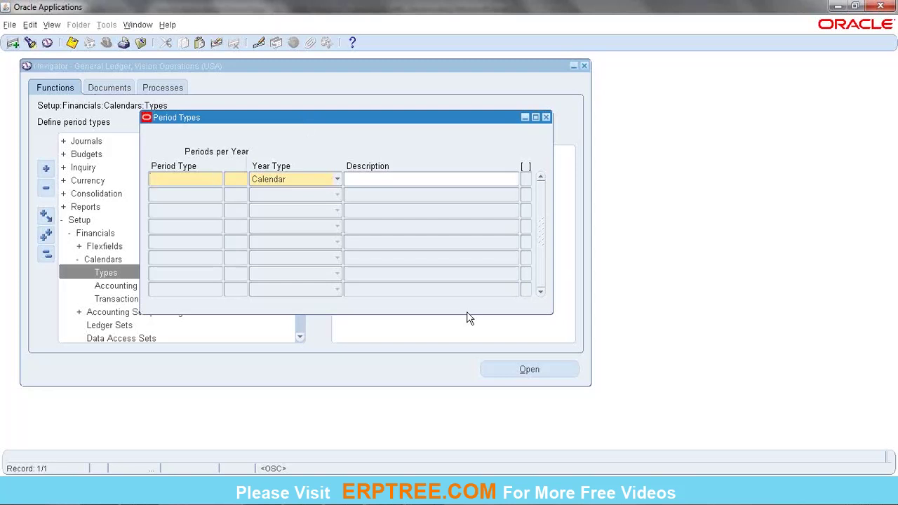
Enter 'ERPTREE%' via View > Query By Example and run it, returning ERPTREE Monthly.
left_click(51, 25)
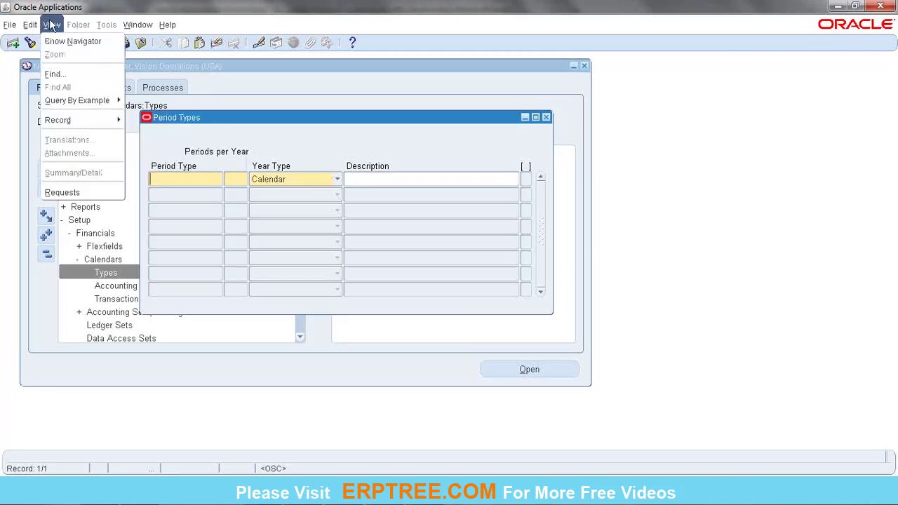
mouse_move(71, 105)
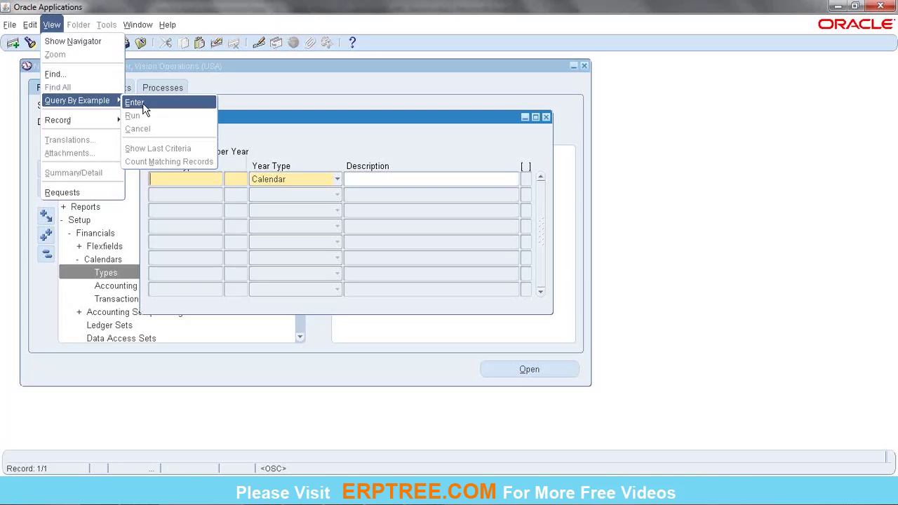
left_click(137, 103)
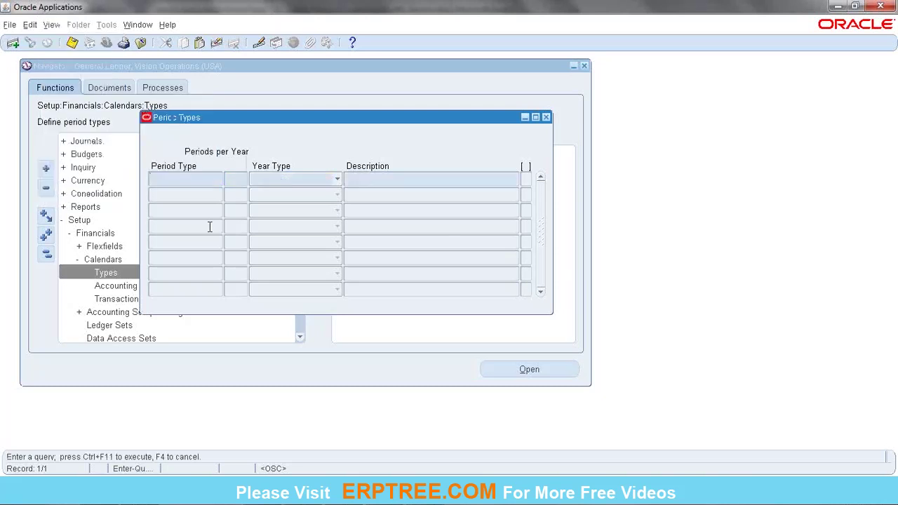
type("ERPTREE%")
left_click(49, 27)
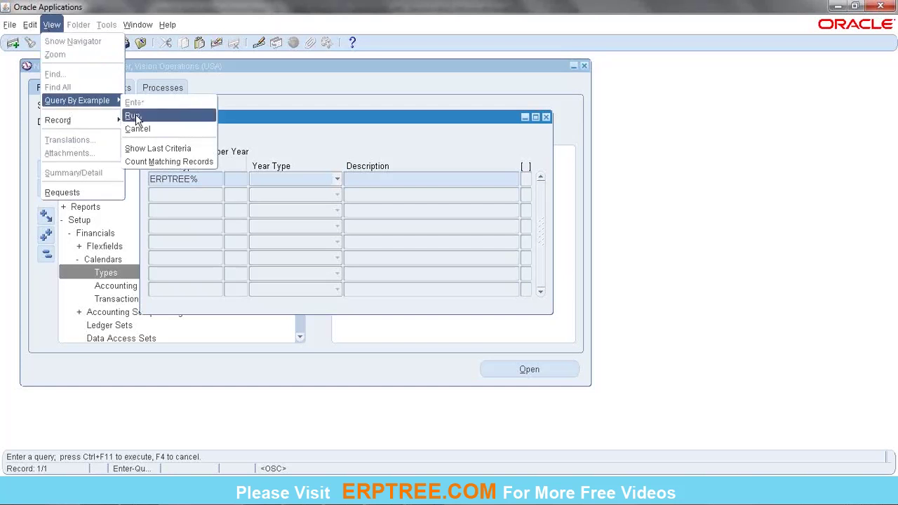
left_click(136, 118)
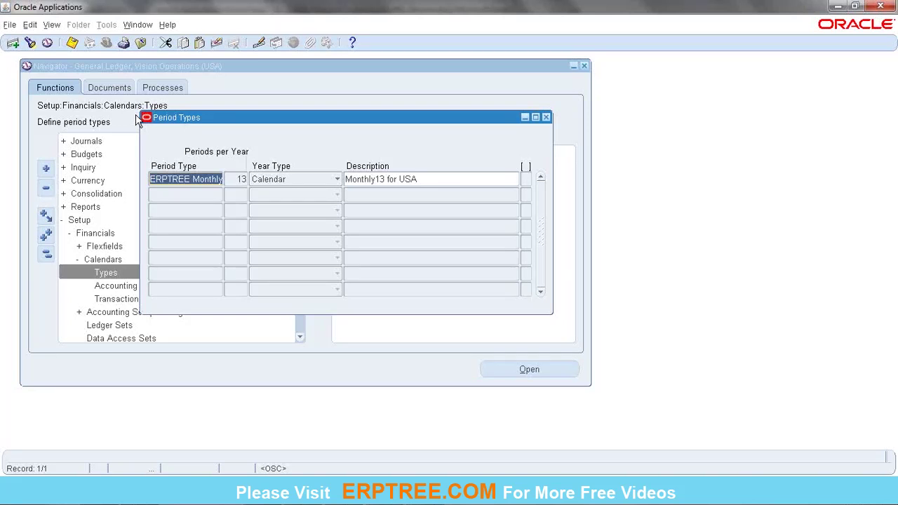
Close Period Types and reopen it empty from Types, placed over the Navigator.
left_click(546, 117)
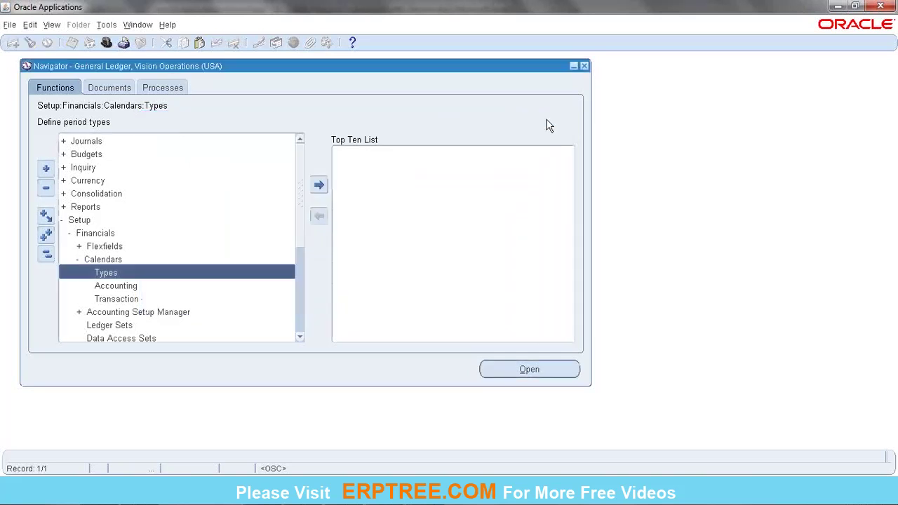
key("Return")
left_click_drag(204, 68, 402, 126)
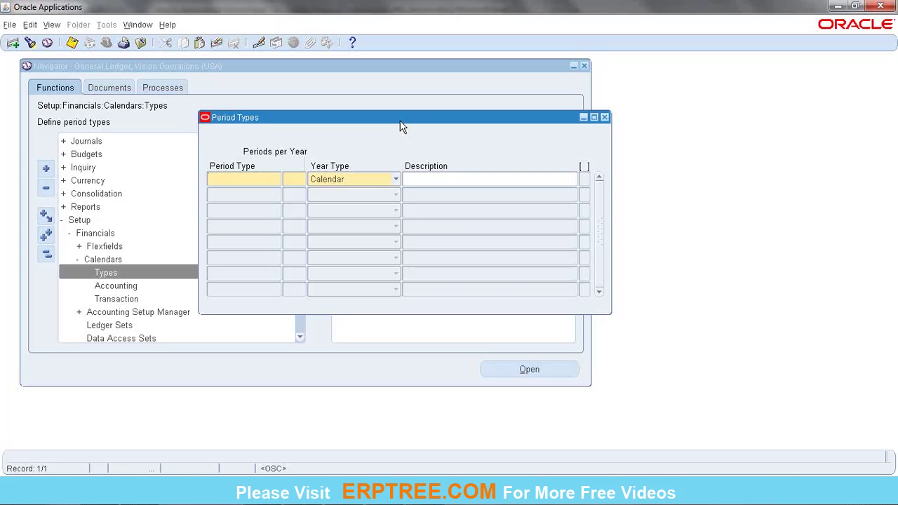
Query all 29 period types, scroll through the rows, then close the form.
key("ctrl+F11")
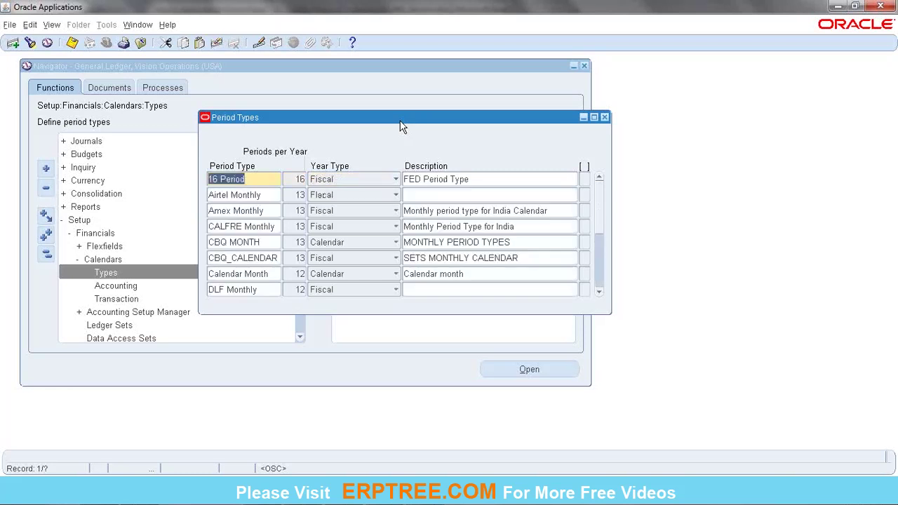
left_click(599, 291)
left_click_drag(599, 291, 602, 294)
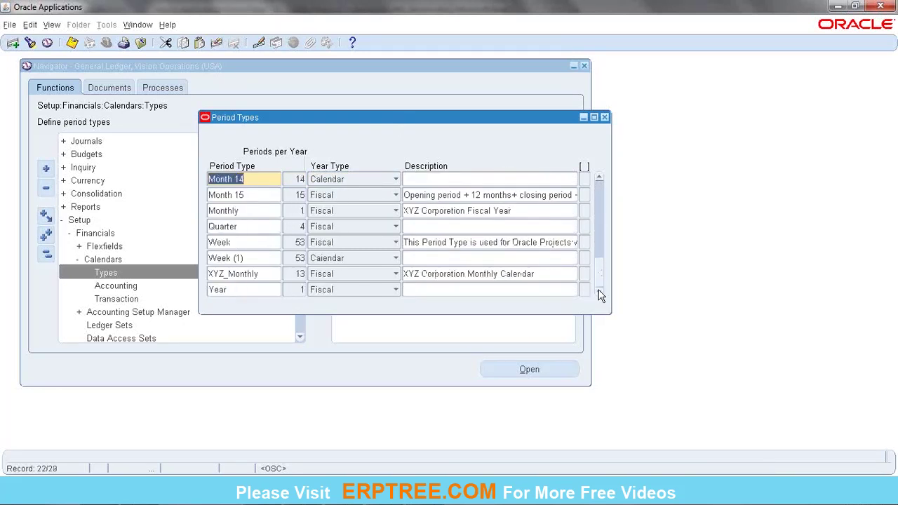
scroll(599, 191, "up", 5)
scroll(598, 191, "down", 5)
scroll(600, 277, "up", 5)
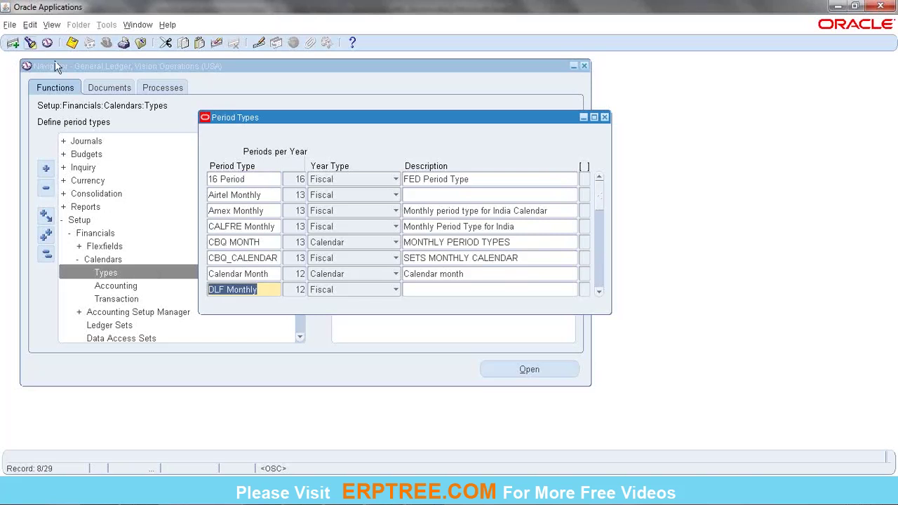
left_click(605, 117)
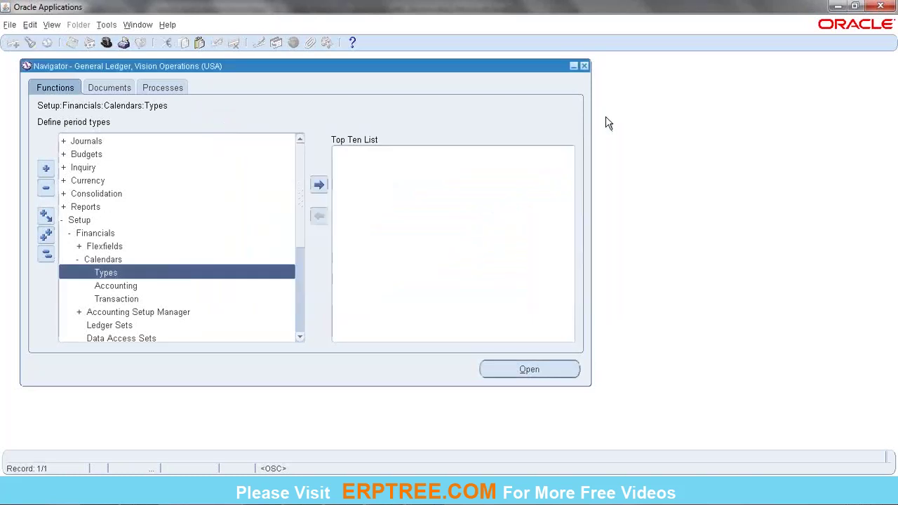
Collapse the Navigator tree and open Setup > Financials > Calendars > Types.
left_click(44, 254)
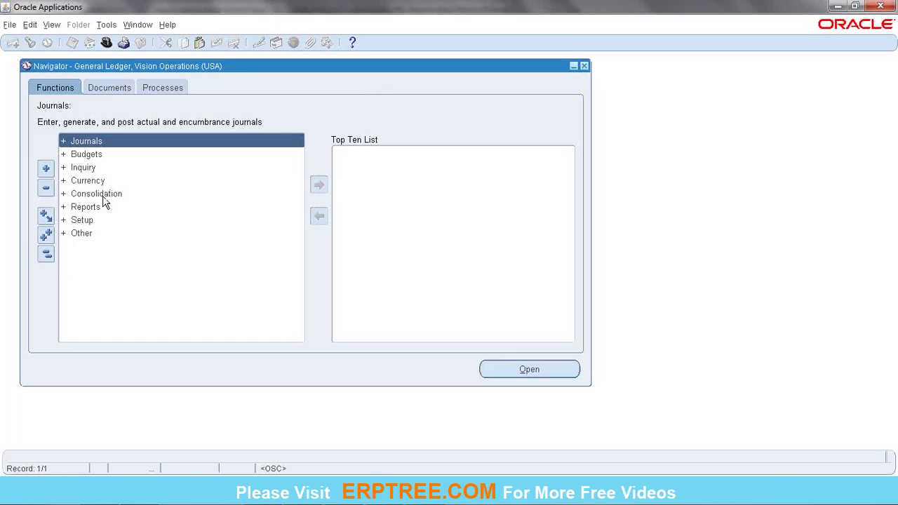
double_click(78, 223)
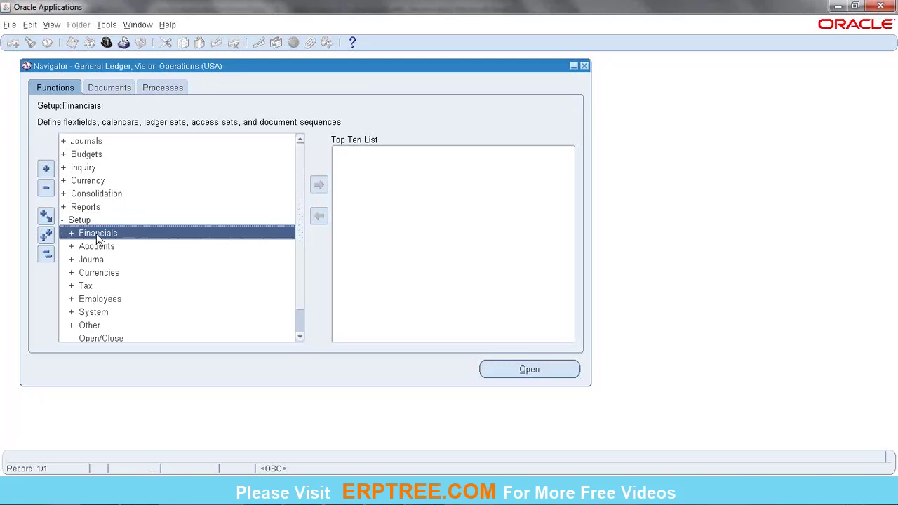
double_click(98, 237)
double_click(109, 260)
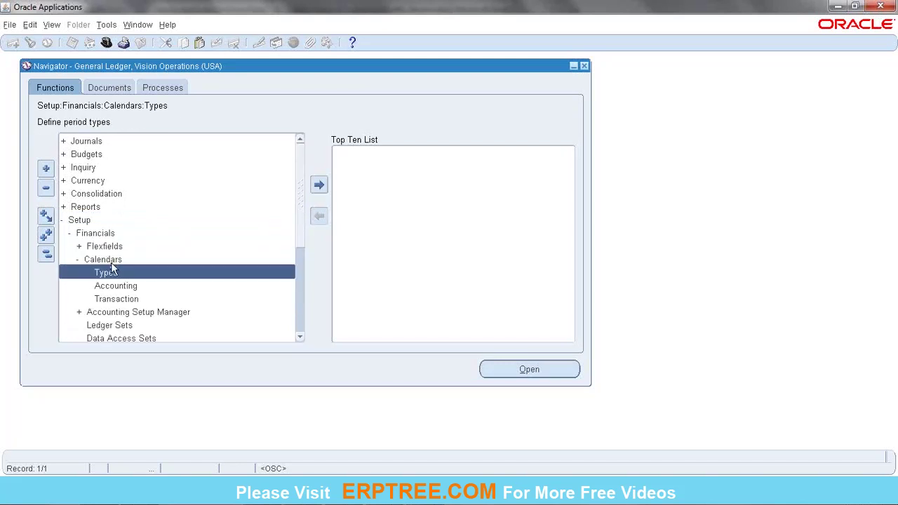
double_click(116, 274)
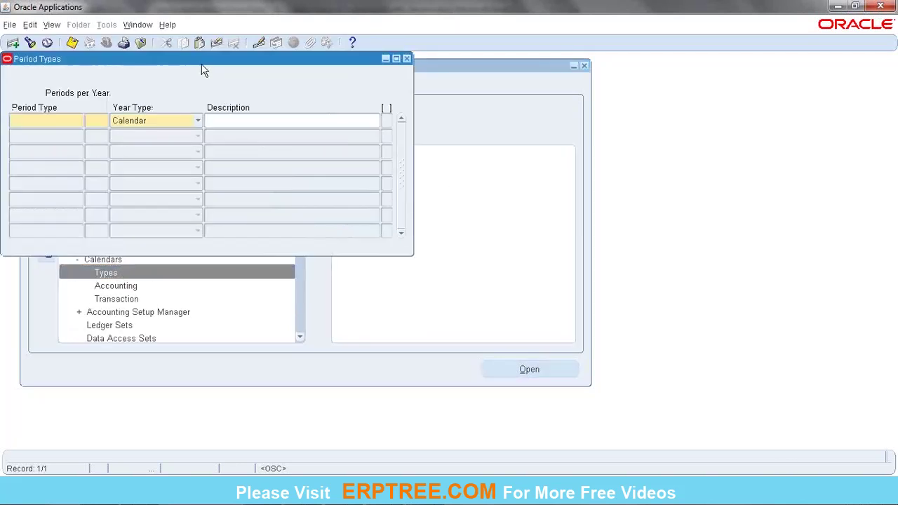
Query all period types and check the period type lookup list.
left_click_drag(201, 62, 413, 126)
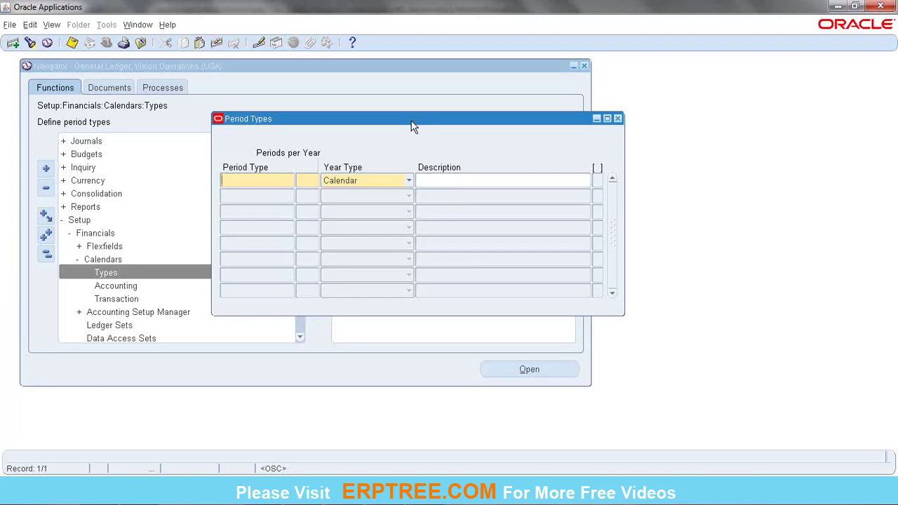
key("ctrl+F11")
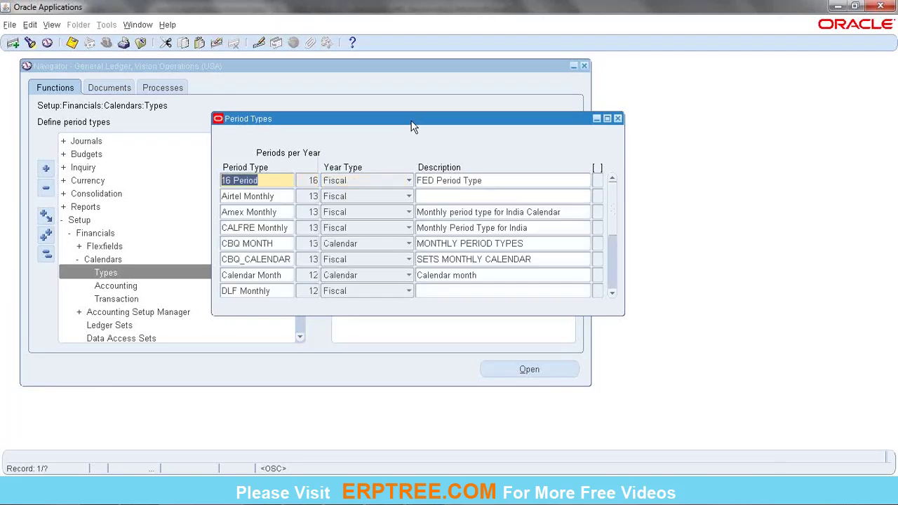
left_click(30, 43)
left_click_drag(579, 277, 572, 163)
left_click(576, 176)
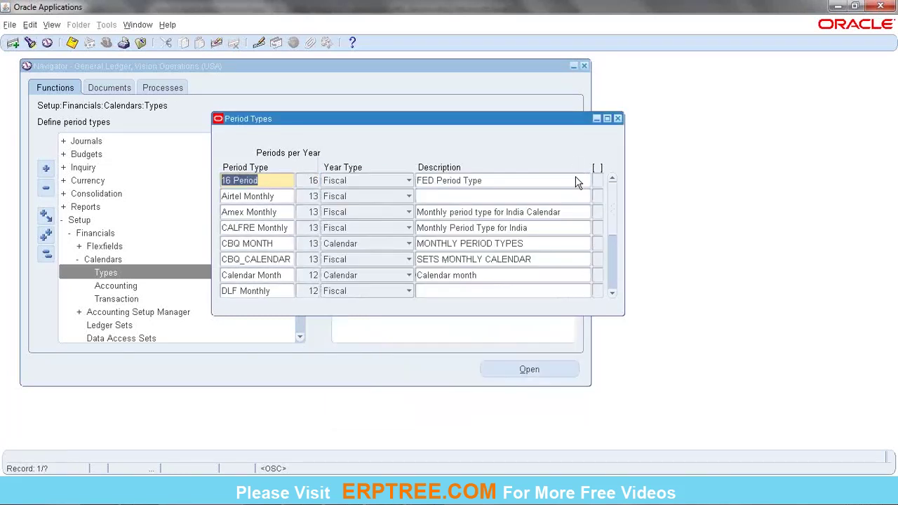
Page through all 28 period types down to XYZ_Monthly, then close the form.
left_click(612, 235)
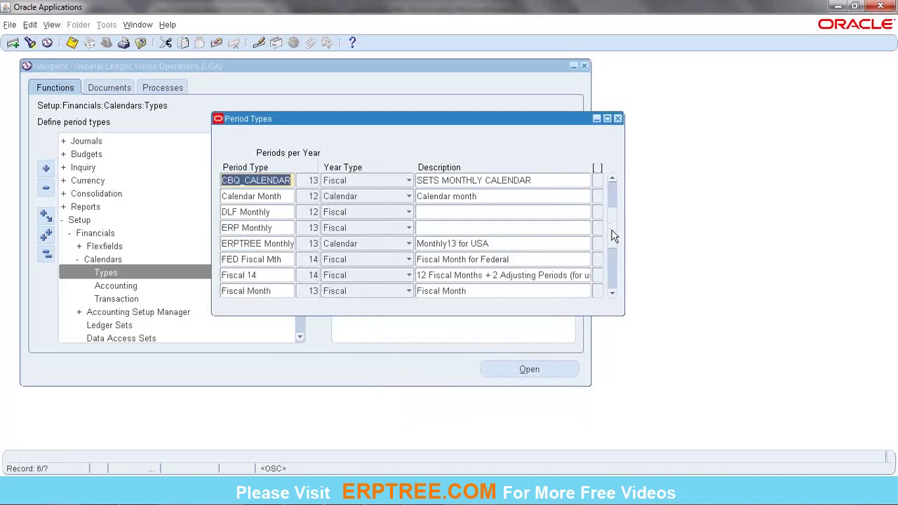
left_click(611, 235)
left_click(613, 277)
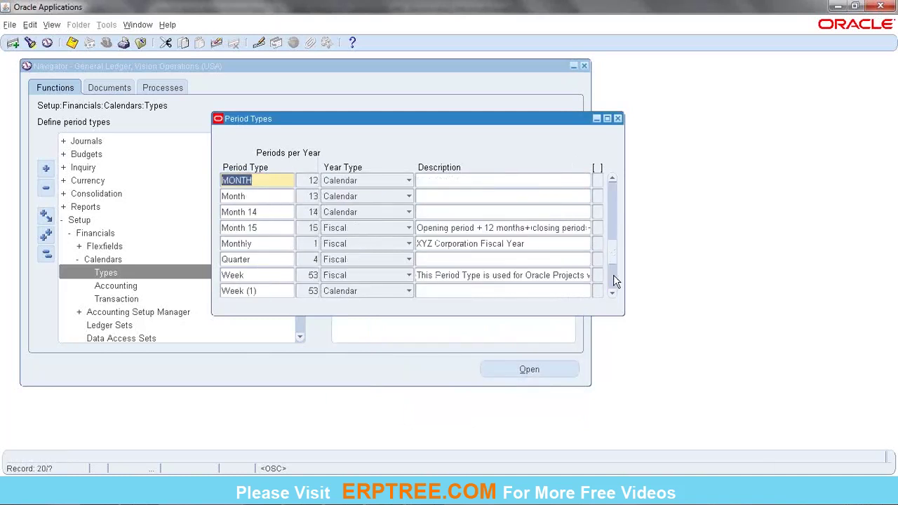
left_click(614, 276)
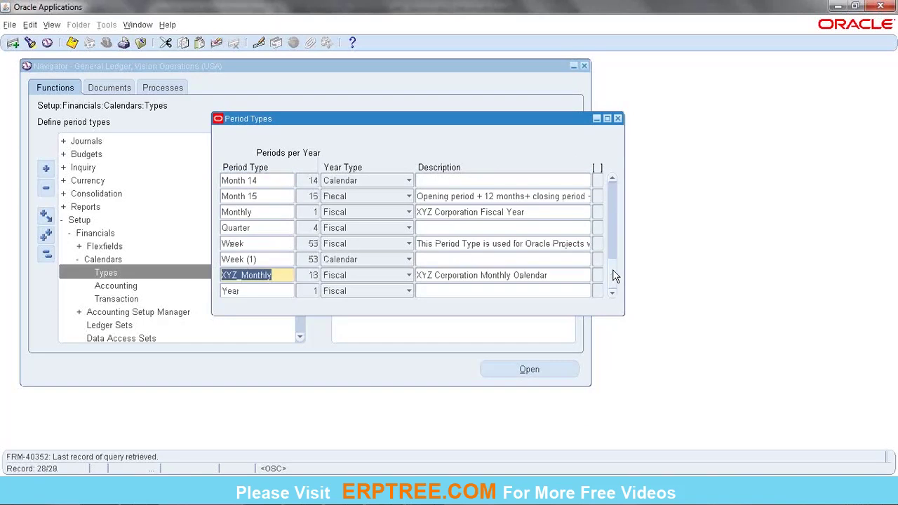
left_click_drag(614, 277, 612, 196)
left_click(618, 119)
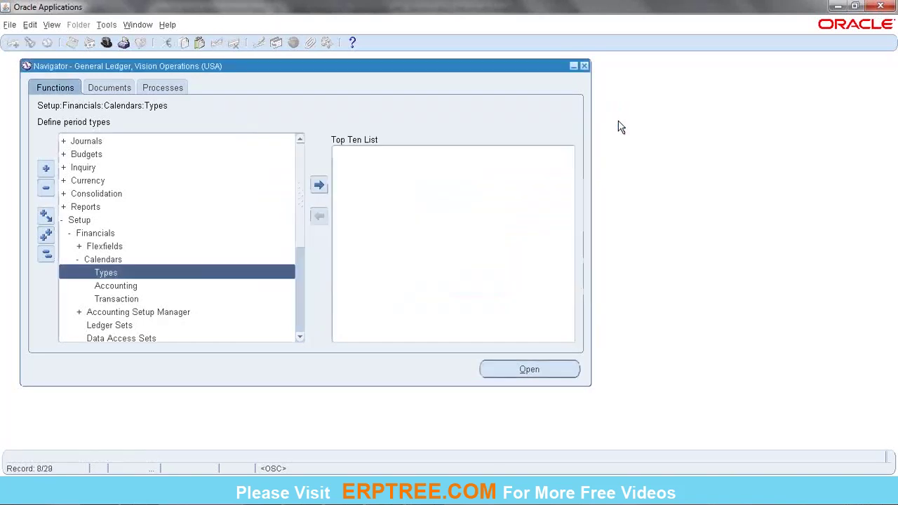